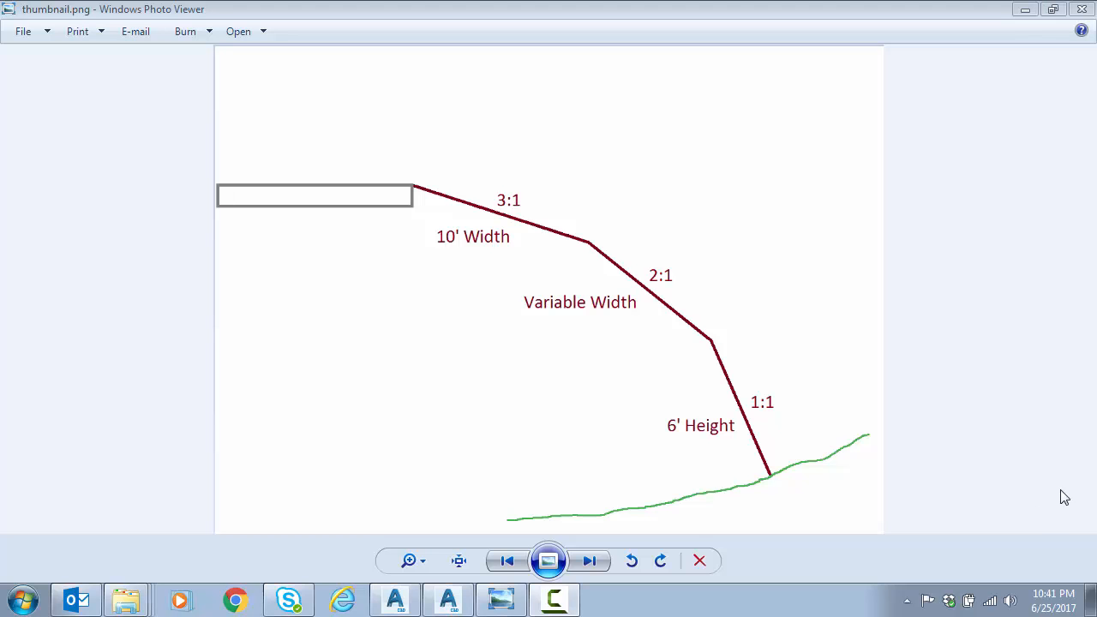
Leave the slope sketch for Subassembly Composer and add the first geometry point directly below Start in the flowchart.
{"action": "left_click", "coordinate": [1025, 9]}
{"action": "left_click_drag", "start_coordinate": [78, 119], "coordinate": [441, 210]}
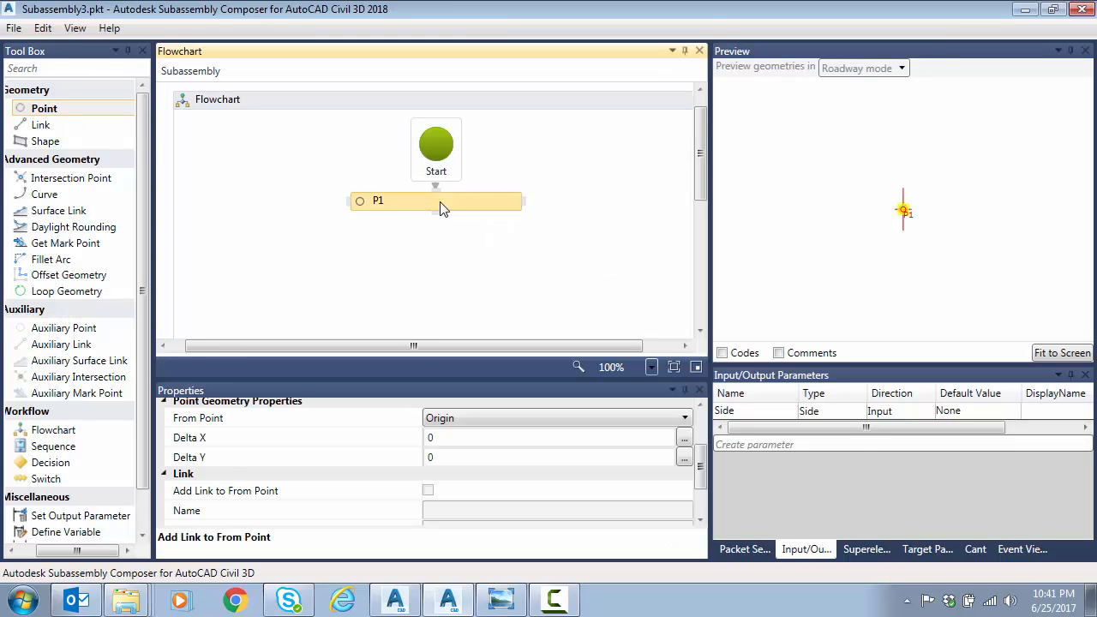
Create a surface target parameter and name it EG.
{"action": "left_click", "coordinate": [926, 550]}
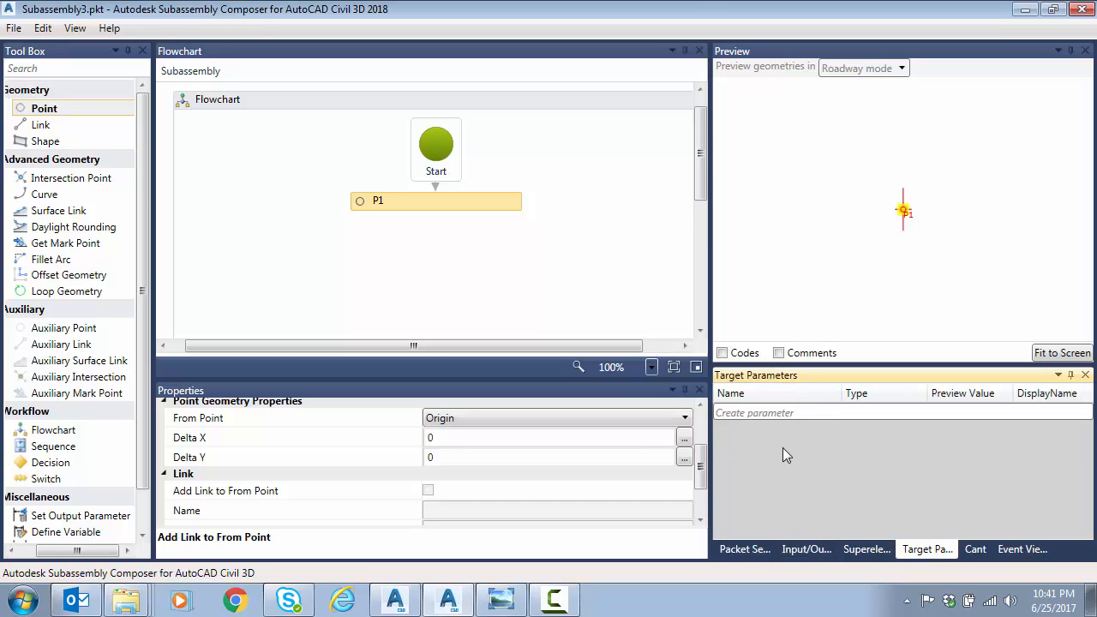
{"action": "left_click", "coordinate": [791, 412]}
{"action": "double_click", "coordinate": [811, 412]}
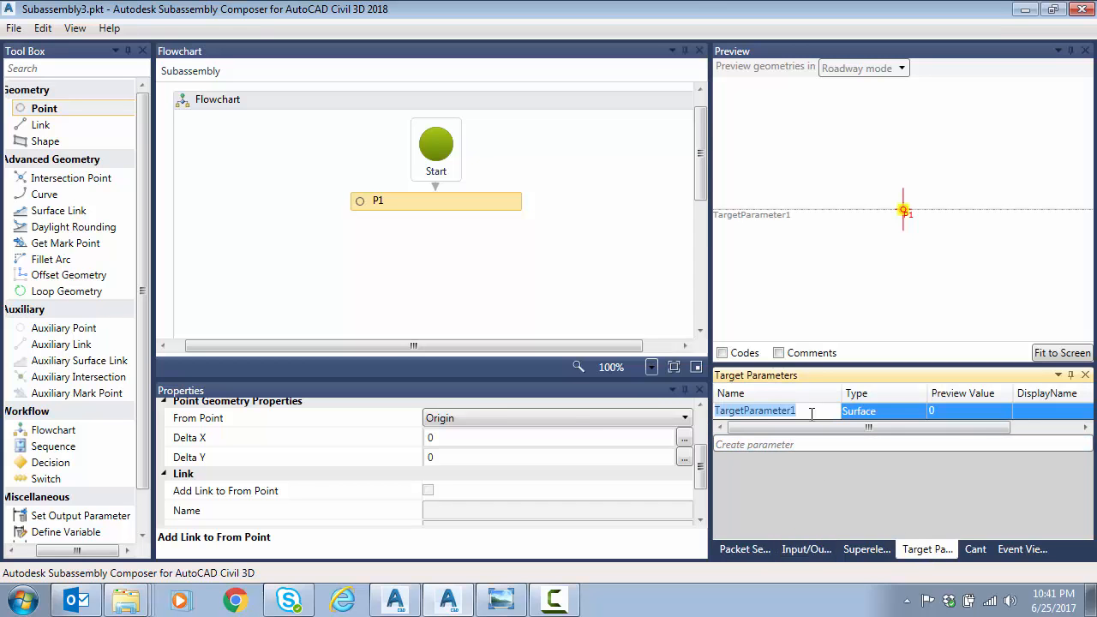
{"action": "type", "text": "EG"}
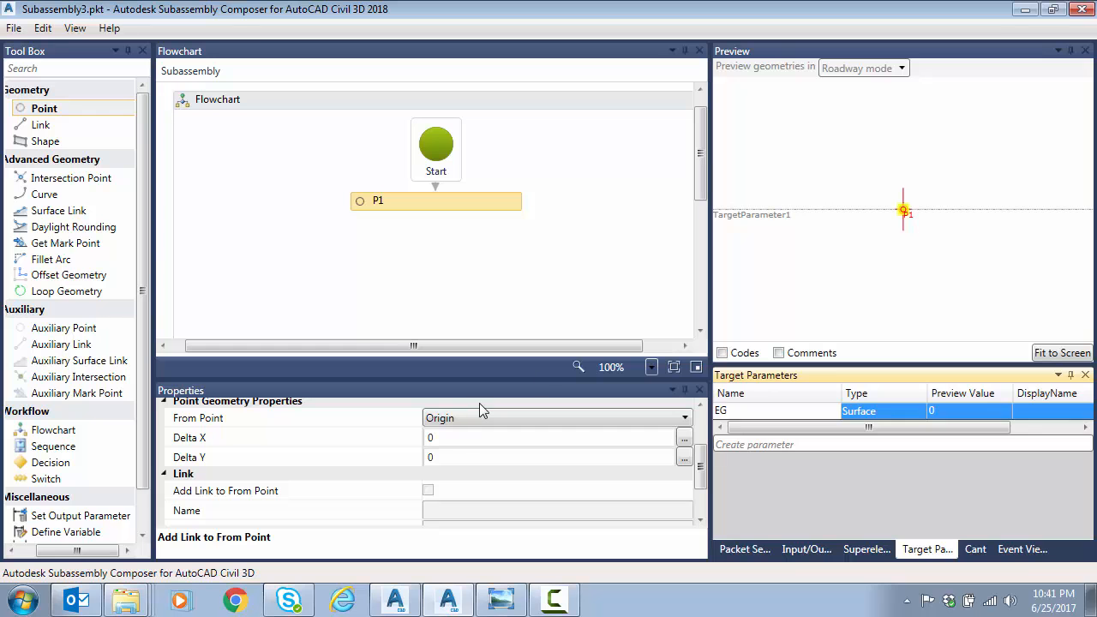
{"action": "left_click", "coordinate": [867, 549]}
{"action": "left_click", "coordinate": [789, 551]}
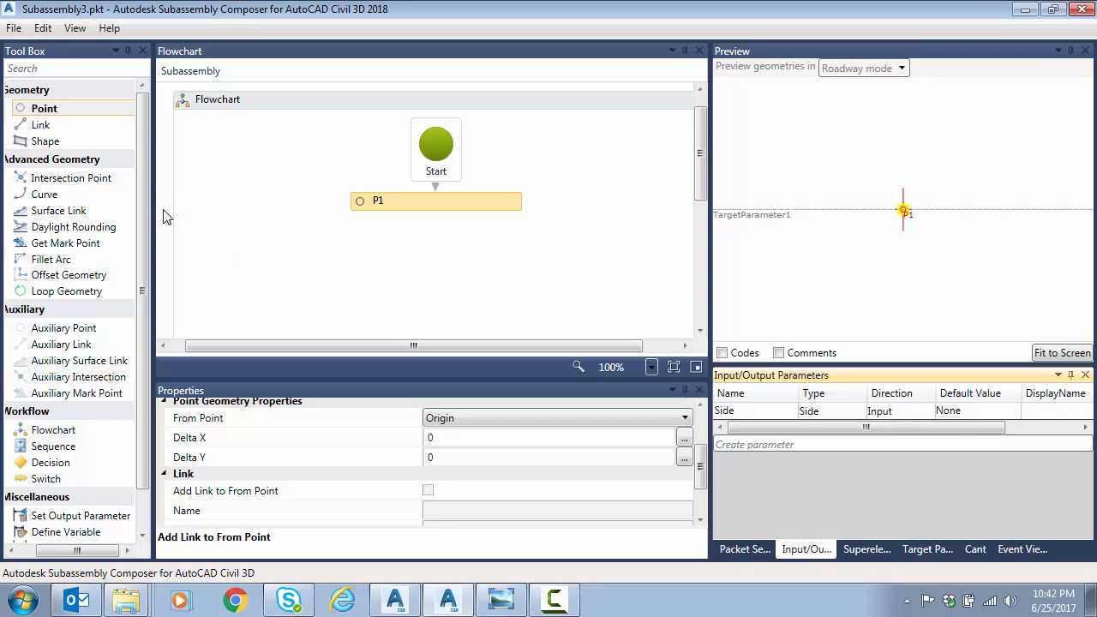
Add a second point with a link from P1 in the flowchart and set its geometry type to Slope and Delta X.
{"action": "left_click_drag", "start_coordinate": [54, 110], "coordinate": [447, 243]}
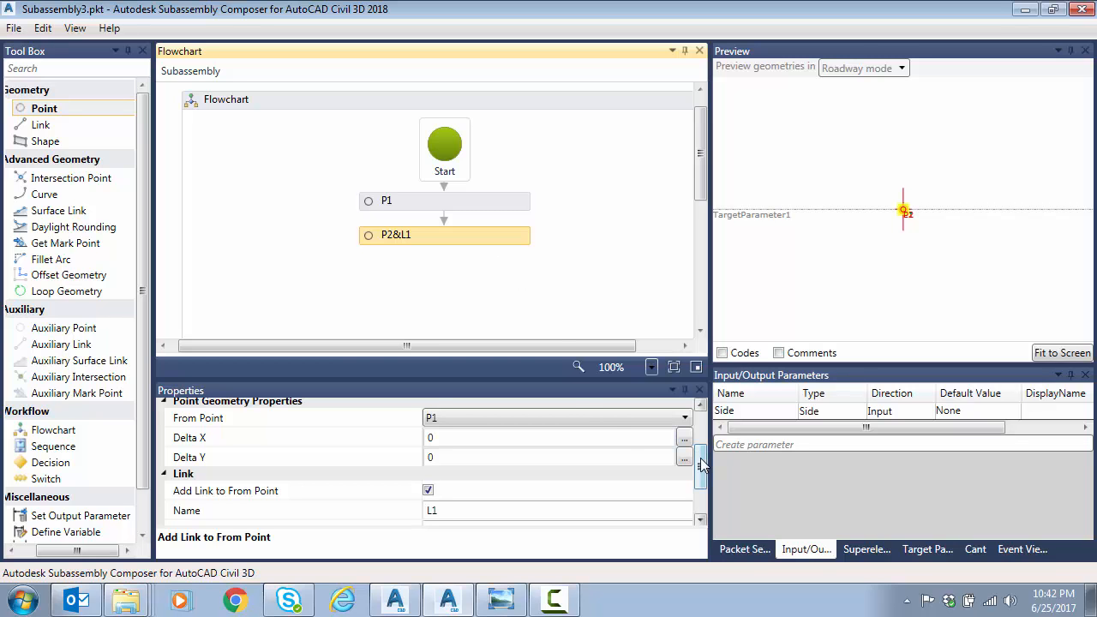
{"action": "scroll", "coordinate": [701, 472], "scroll_direction": "up", "scroll_amount": 3}
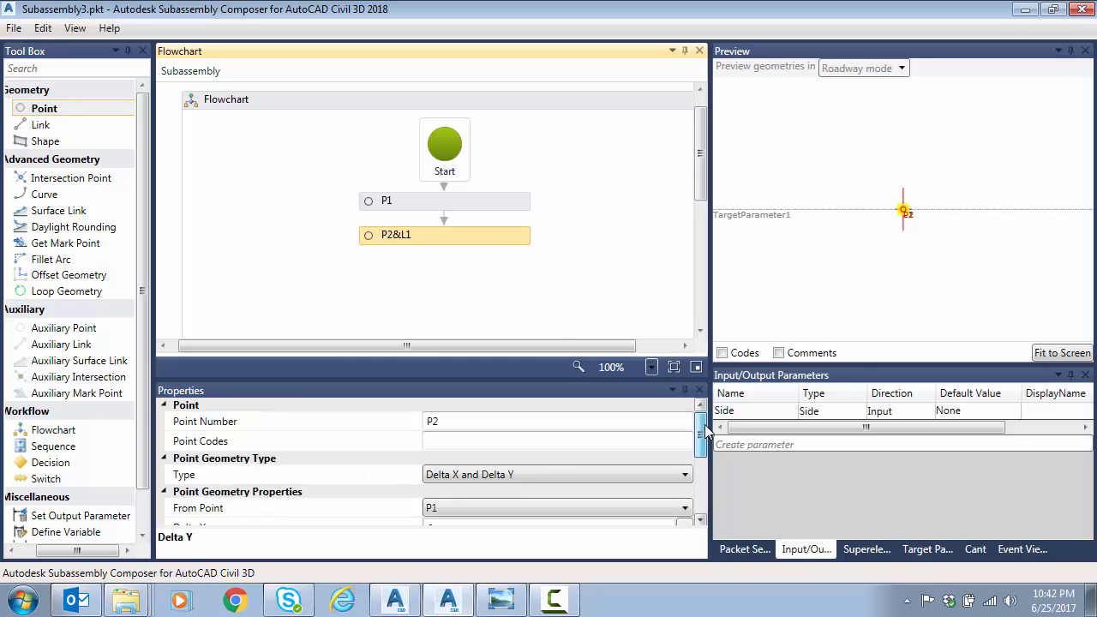
{"action": "left_click", "coordinate": [524, 474]}
{"action": "left_click", "coordinate": [512, 574]}
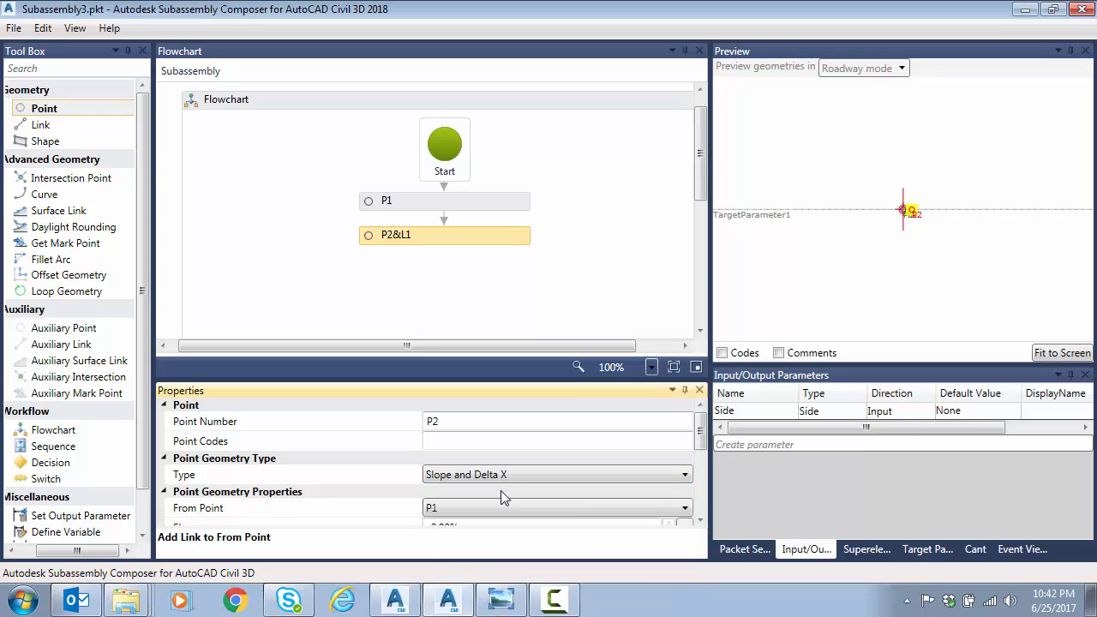
Set the slope of point P2 to -3:1.
{"action": "scroll", "coordinate": [701, 441], "scroll_direction": "down", "scroll_amount": 2}
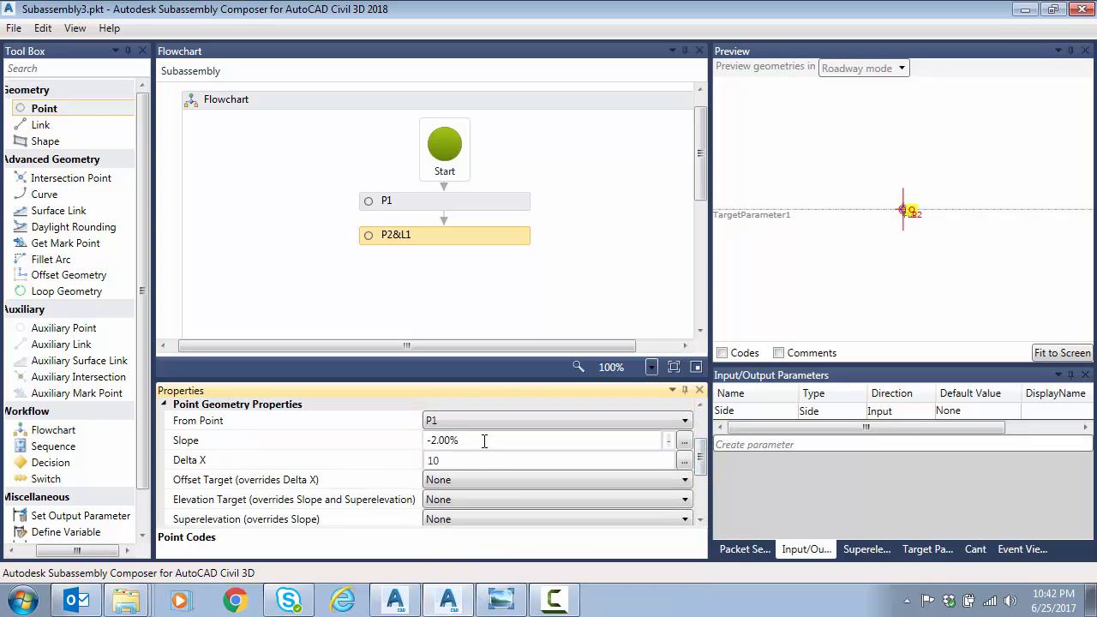
{"action": "left_click", "coordinate": [286, 444]}
{"action": "type", "text": "-"}
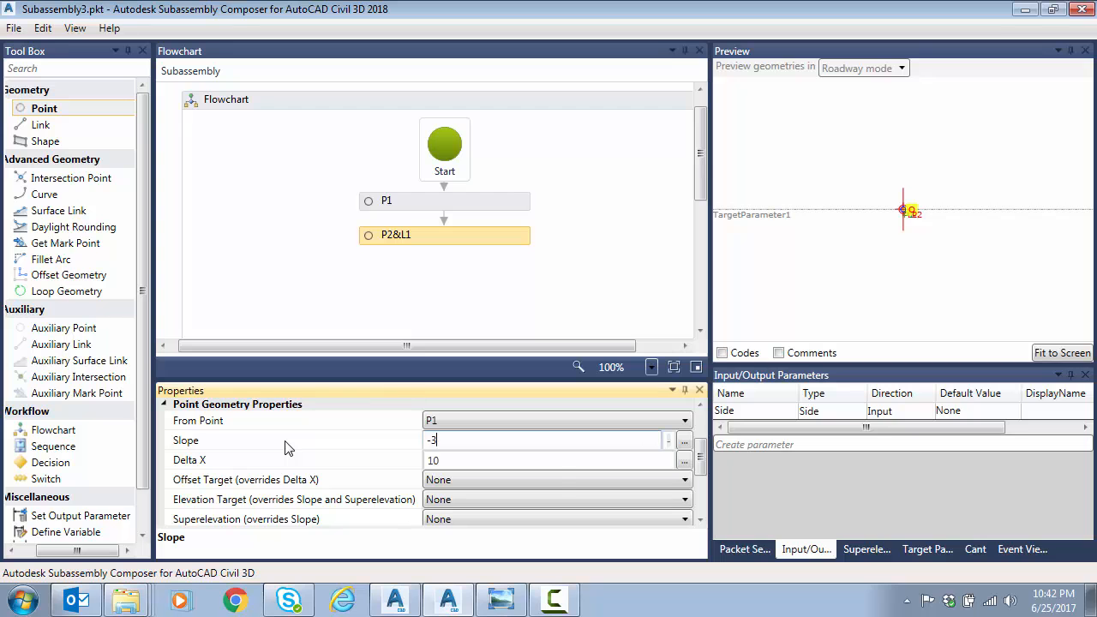
{"action": "type", "text": "3:1"}
{"action": "key", "text": "Return"}
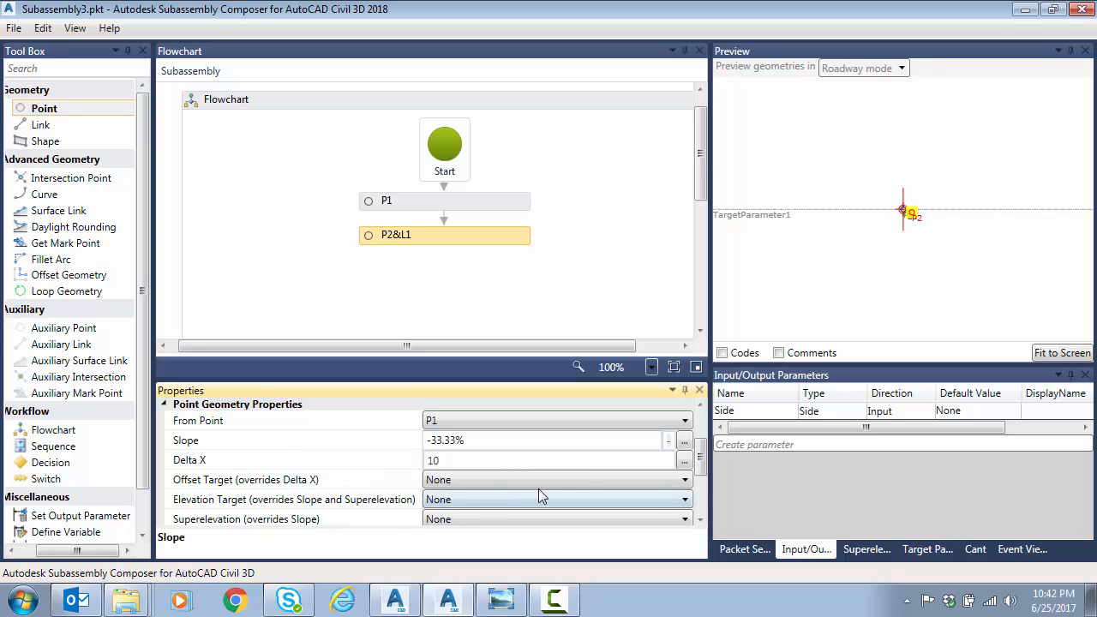
Fit the preview to the geometry and move the target surface line down below point P2.
{"action": "scroll", "coordinate": [703, 497], "scroll_direction": "down", "scroll_amount": 3}
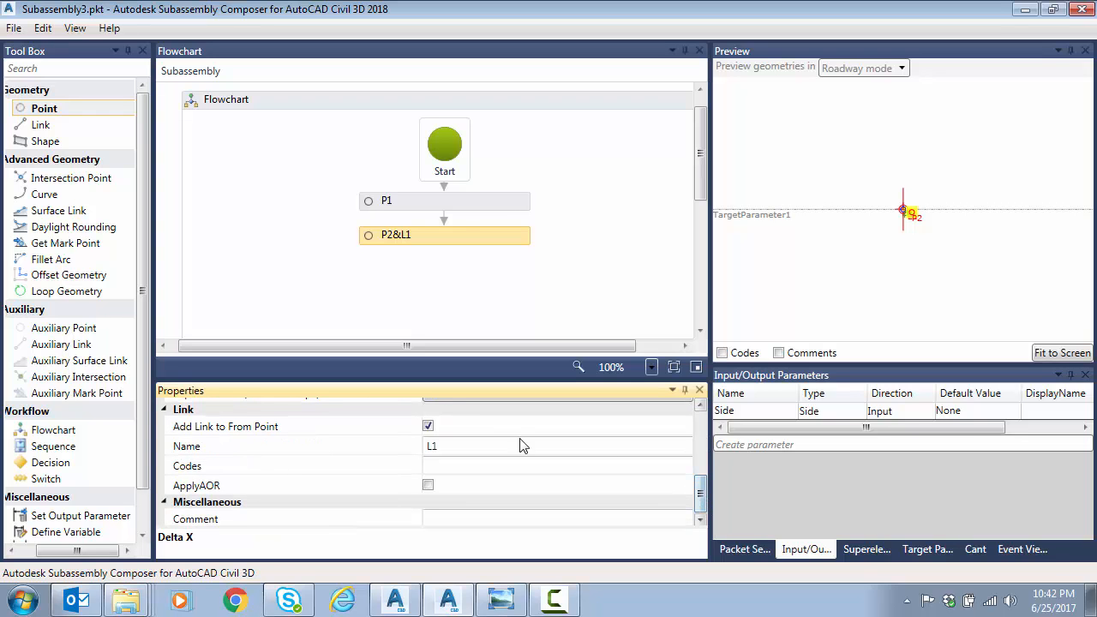
{"action": "left_click", "coordinate": [1077, 355]}
{"action": "left_click_drag", "start_coordinate": [781, 158], "coordinate": [785, 329]}
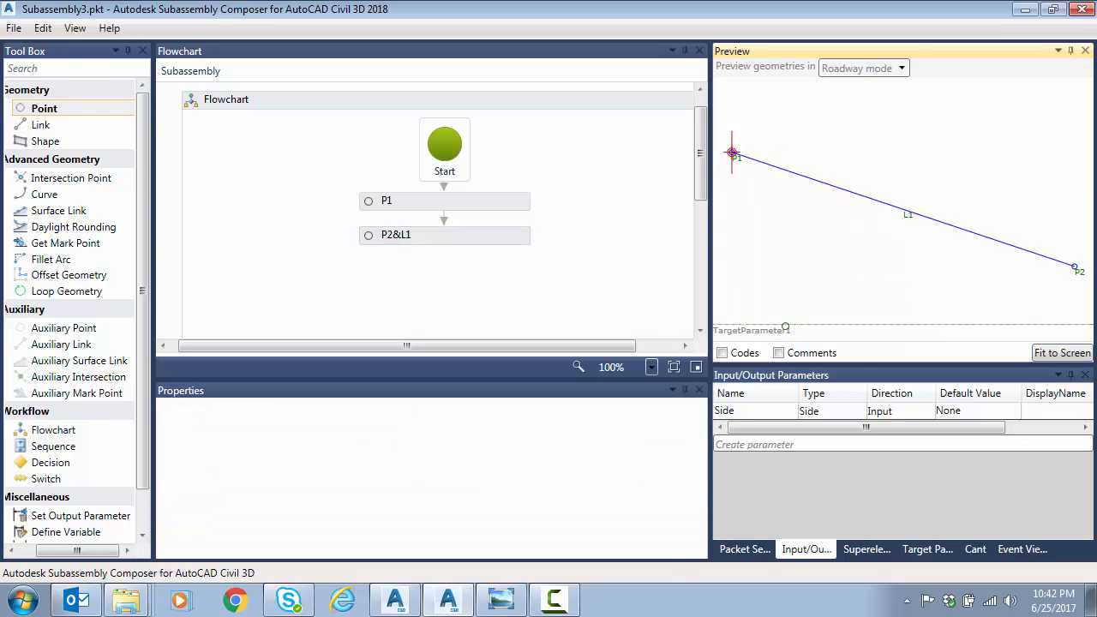
Check the slope sketch, then add an auxiliary point after P2 in the flowchart and remove its link to the from point.
{"action": "left_click", "coordinate": [501, 600]}
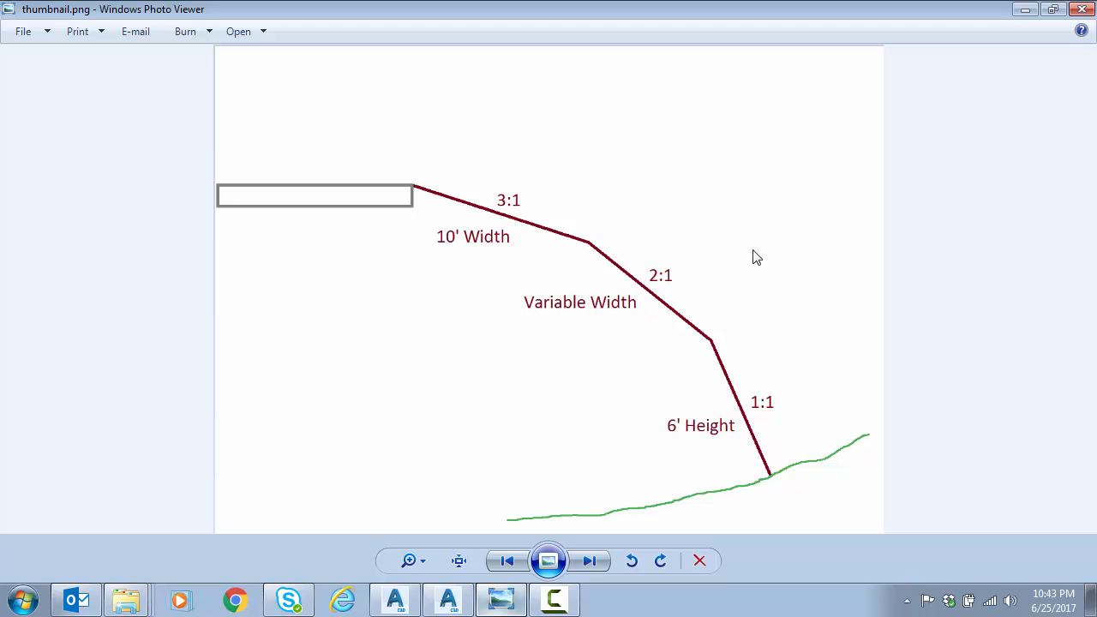
{"action": "left_click", "coordinate": [1026, 11]}
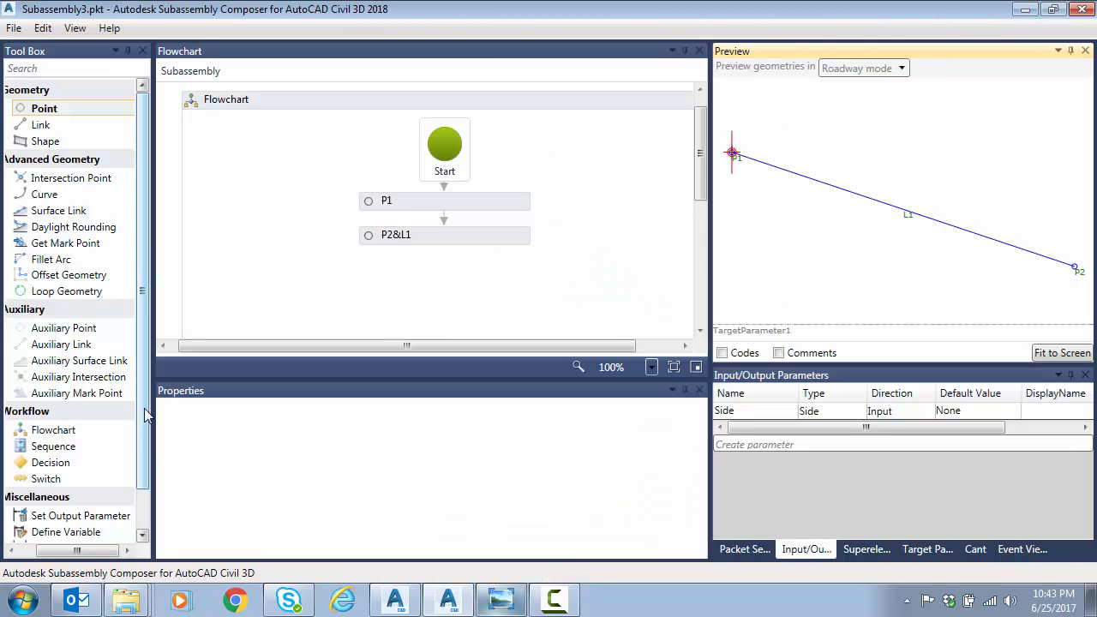
{"action": "left_click_drag", "start_coordinate": [86, 330], "coordinate": [454, 159]}
{"action": "left_click_drag", "start_coordinate": [701, 196], "coordinate": [701, 162]}
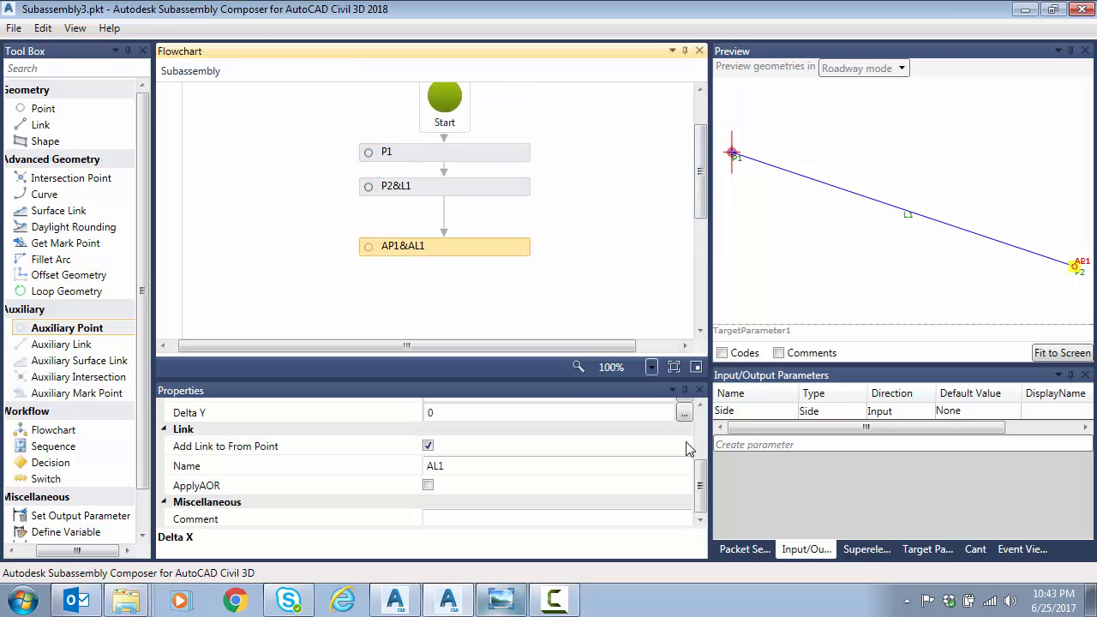
{"action": "left_click", "coordinate": [428, 447]}
Set the auxiliary point's geometry type to Slope and Delta Y.
{"action": "left_click_drag", "start_coordinate": [700, 482], "coordinate": [701, 426]}
{"action": "left_click", "coordinate": [540, 453]}
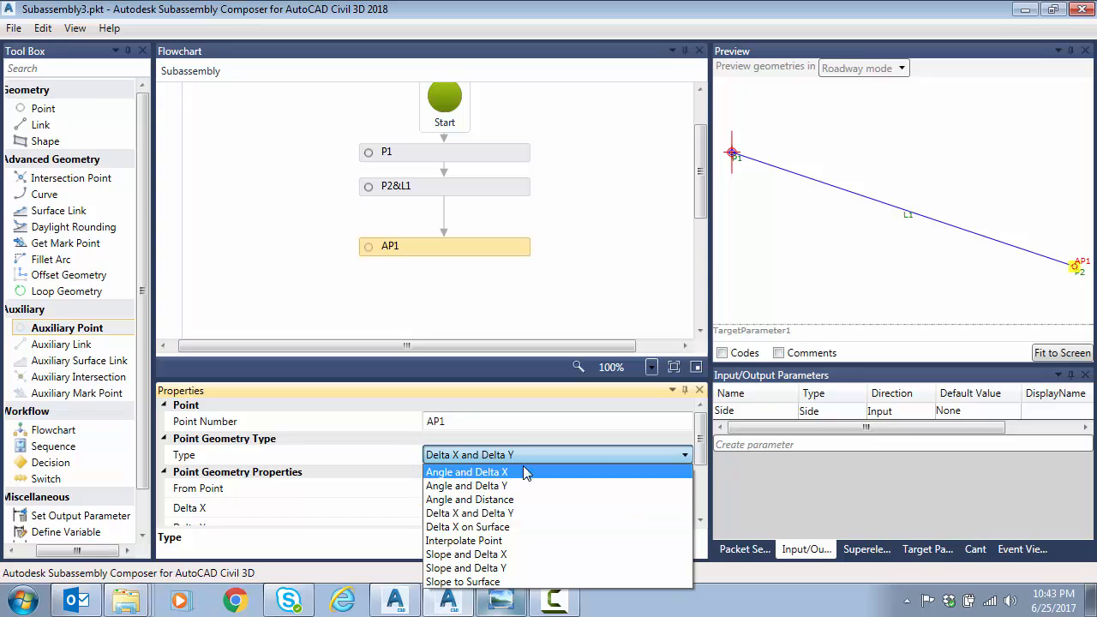
{"action": "left_click", "coordinate": [503, 568]}
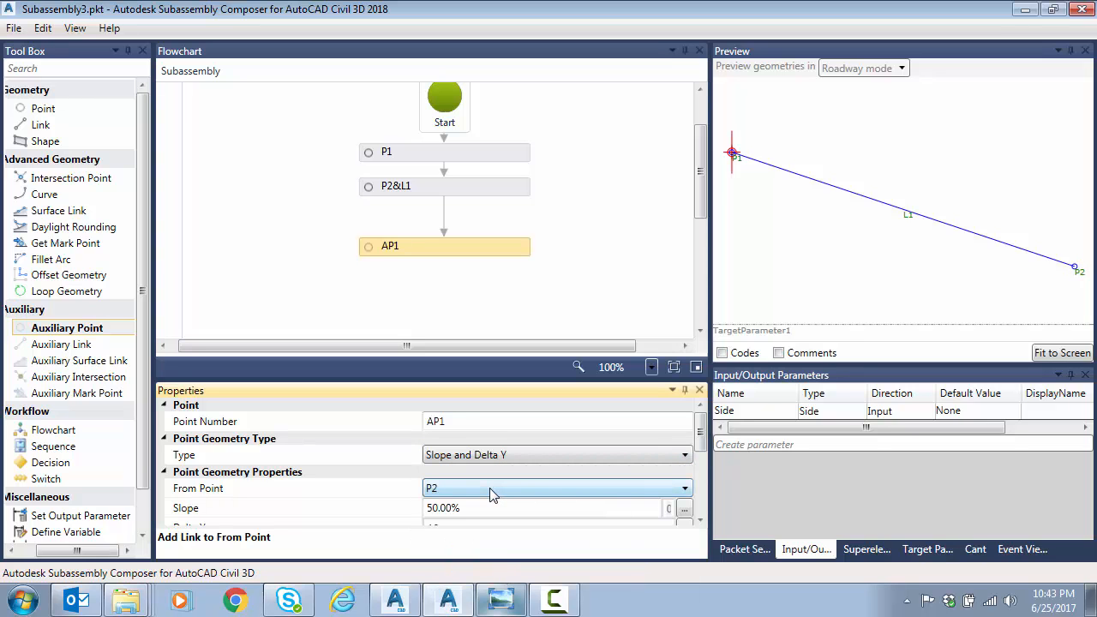
Following the sketch's last segment, set the auxiliary point's slope to -1:1 and its Delta Y to -6.
{"action": "left_click", "coordinate": [502, 600]}
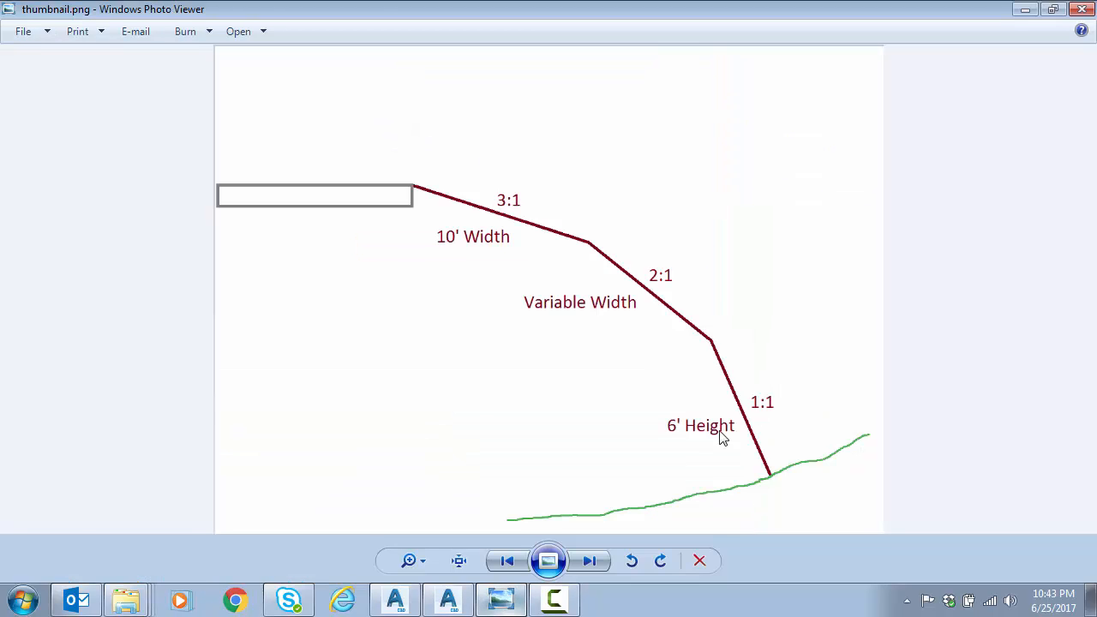
{"action": "left_click", "coordinate": [1031, 9]}
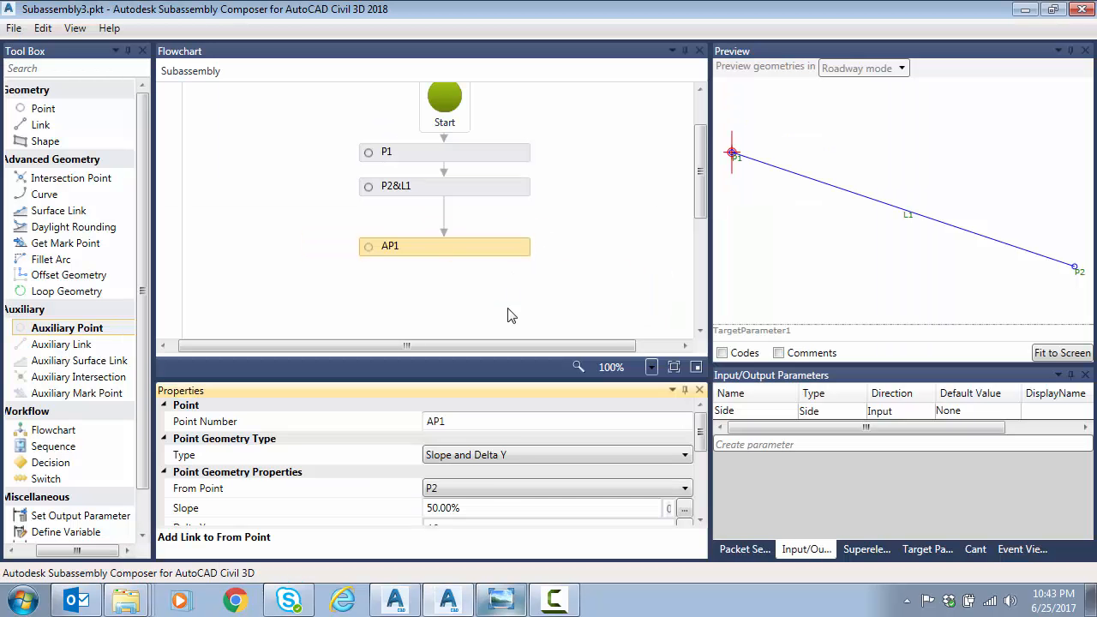
{"action": "scroll", "coordinate": [701, 440], "scroll_direction": "down", "scroll_amount": 1}
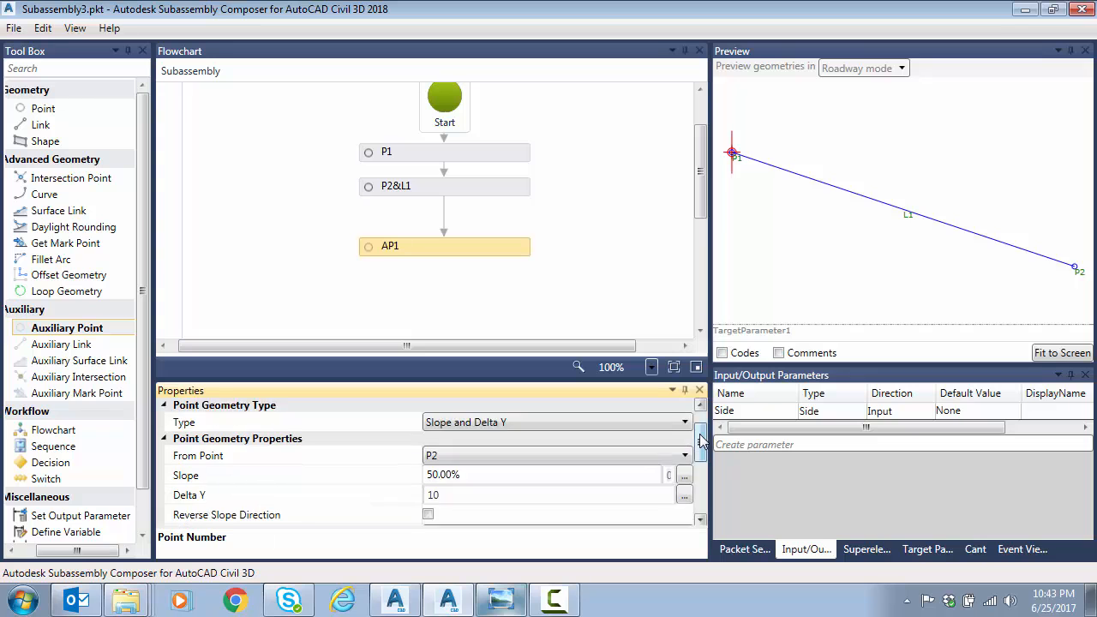
{"action": "scroll", "coordinate": [701, 440], "scroll_direction": "down", "scroll_amount": 1}
{"action": "left_click", "coordinate": [285, 439]}
{"action": "type", "text": "-"}
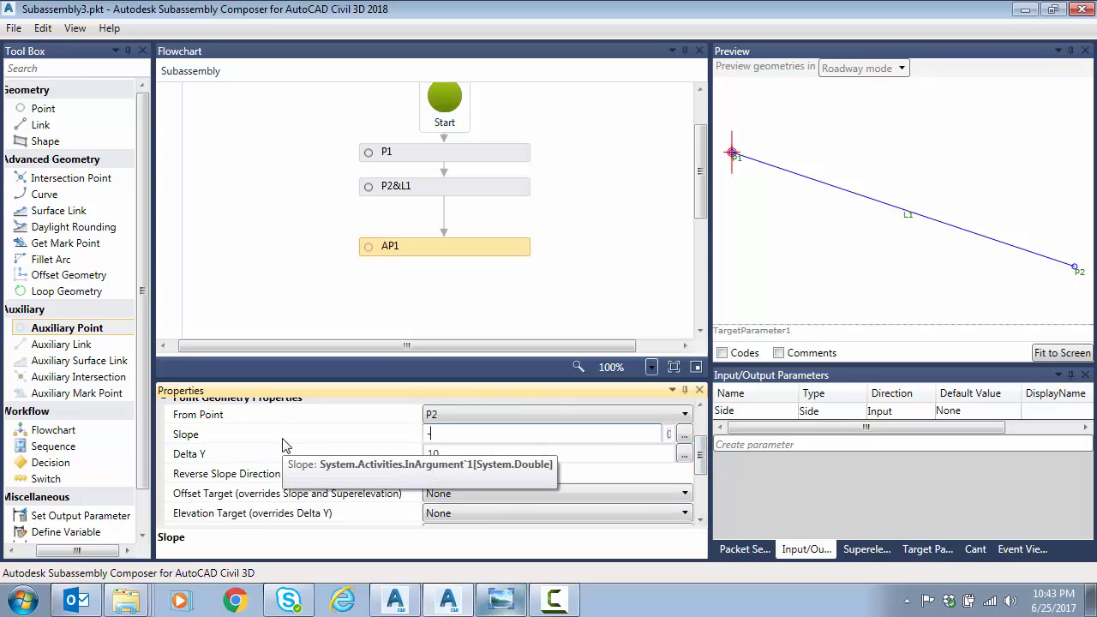
{"action": "type", "text": "1:1"}
{"action": "key", "text": "Return"}
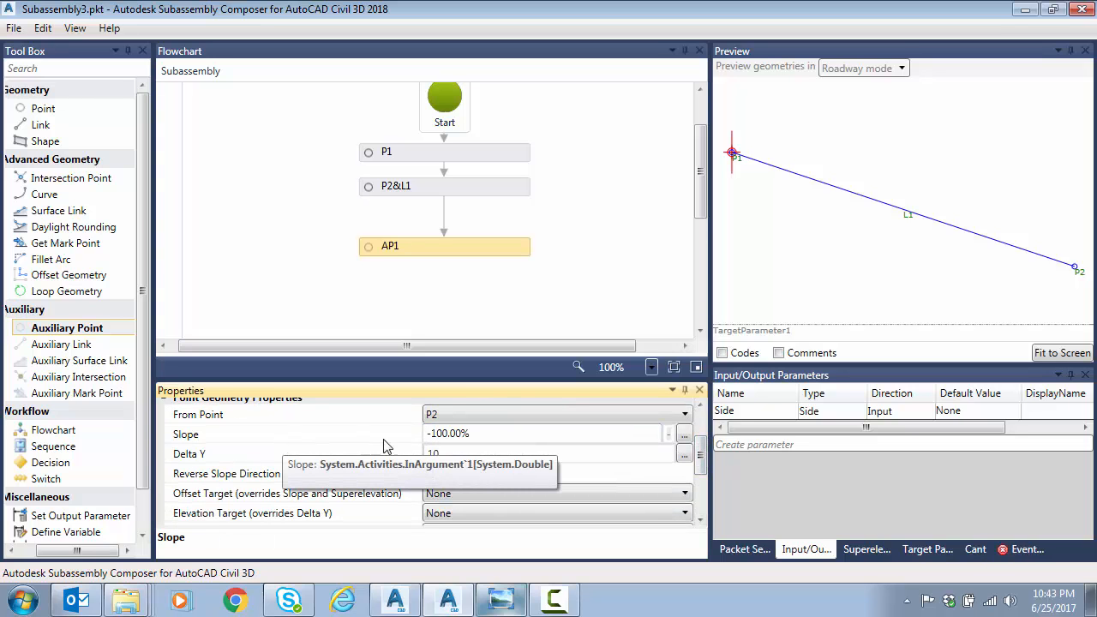
{"action": "left_click", "coordinate": [455, 453]}
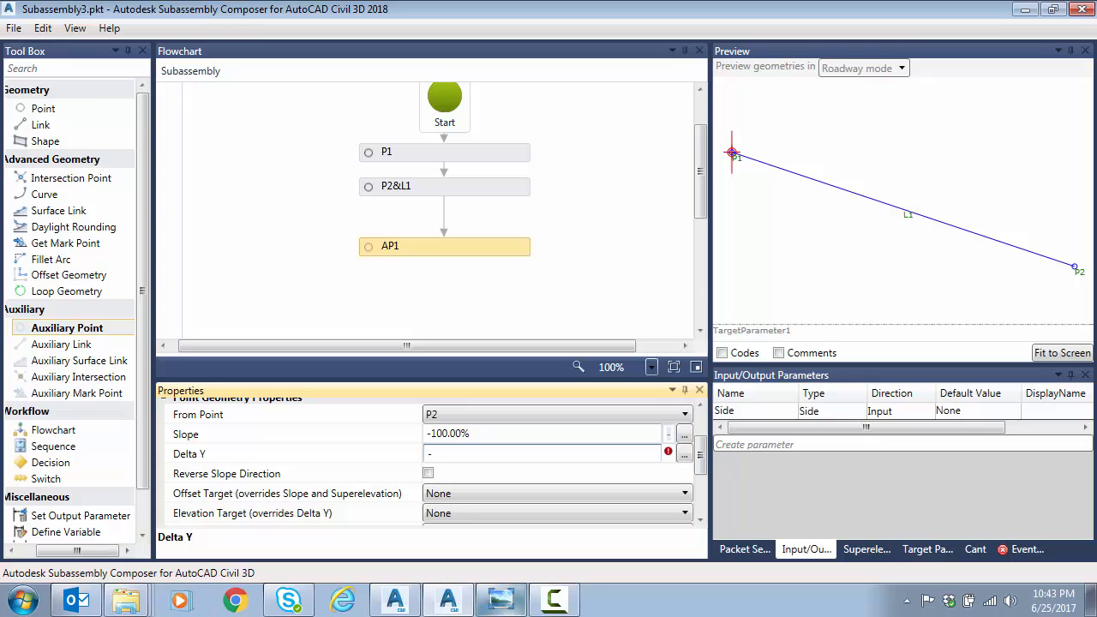
{"action": "type", "text": "6"}
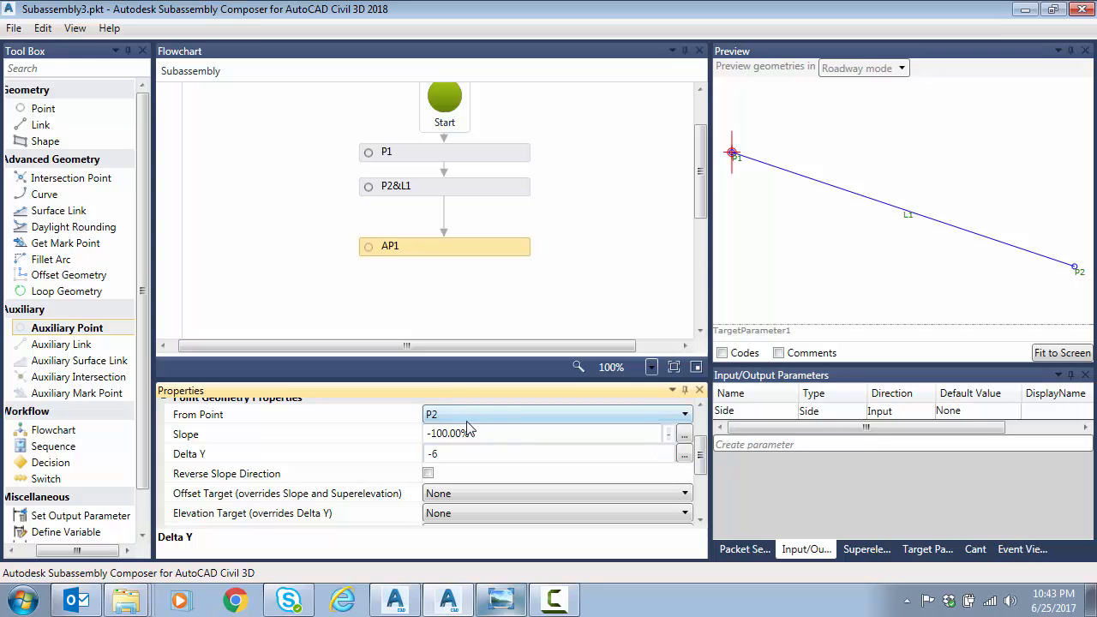
Fit the preview to include the auxiliary point and lower the target surface line beneath it.
{"action": "left_click", "coordinate": [1061, 355]}
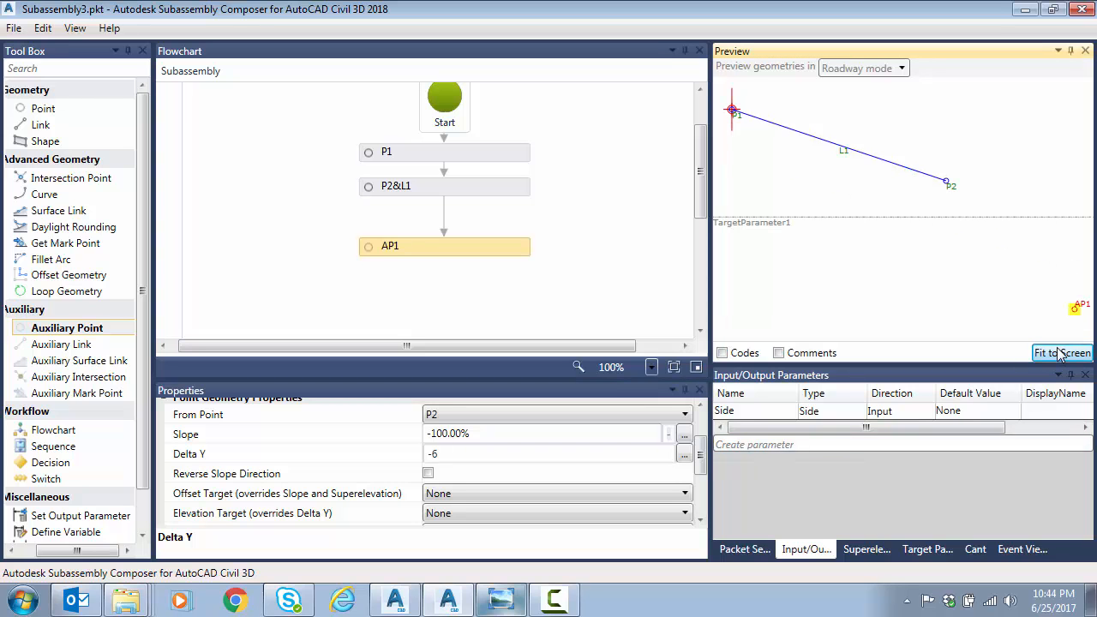
{"action": "left_click_drag", "start_coordinate": [769, 223], "coordinate": [771, 340]}
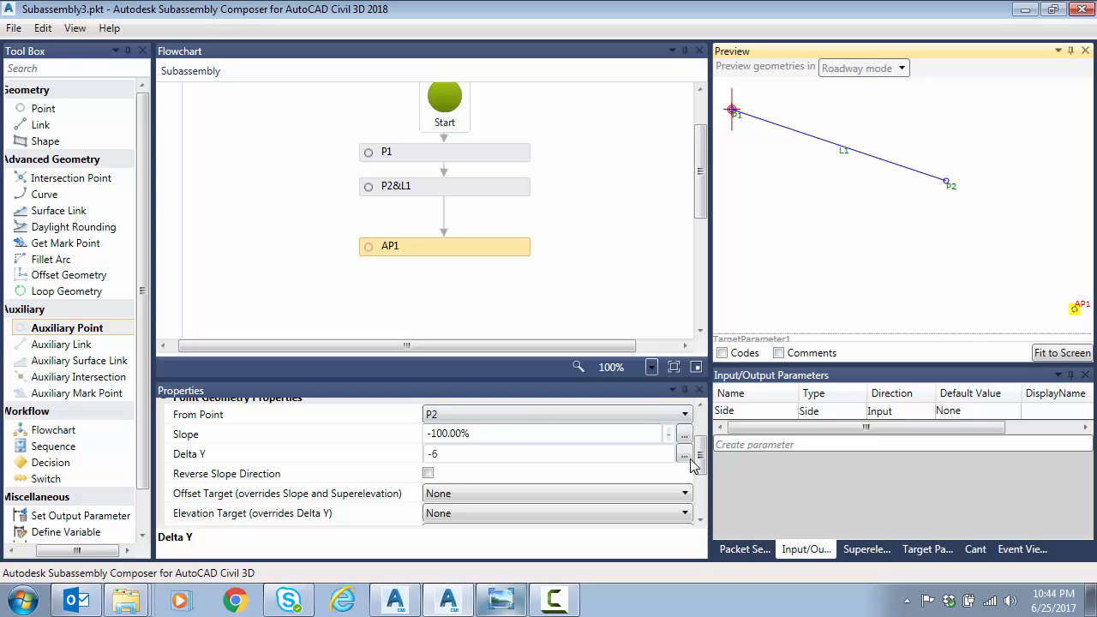
{"action": "left_click_drag", "start_coordinate": [701, 463], "coordinate": [701, 427]}
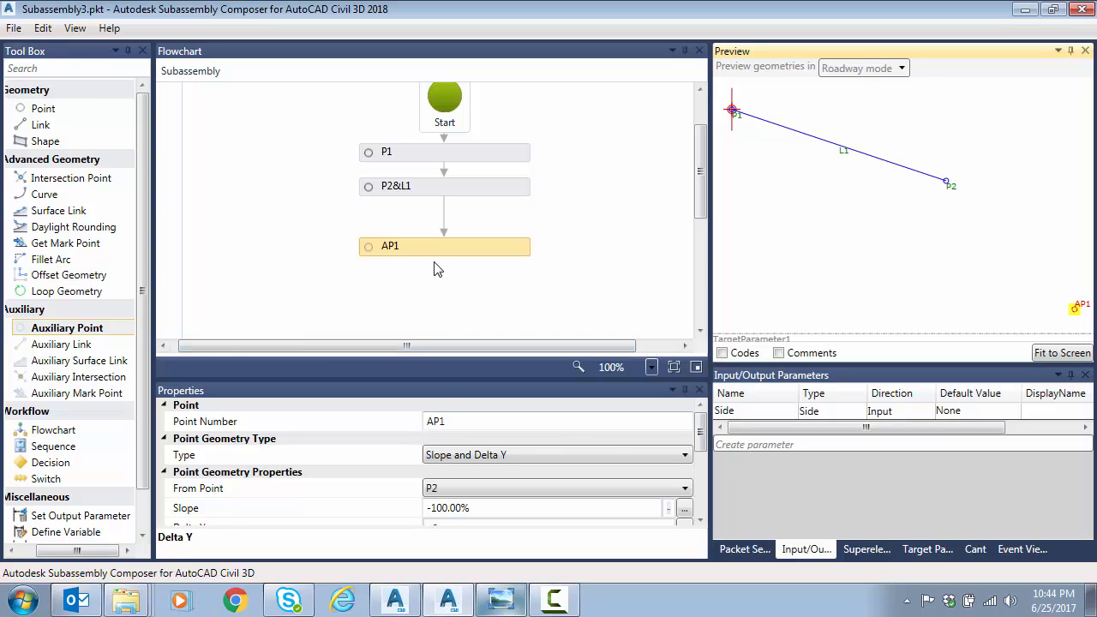
Add a geometry point after AP1 in the flowchart and set its geometry type to Slope to Surface.
{"action": "left_click_drag", "start_coordinate": [43, 109], "coordinate": [451, 301]}
{"action": "scroll", "coordinate": [701, 446], "scroll_direction": "down", "scroll_amount": 2}
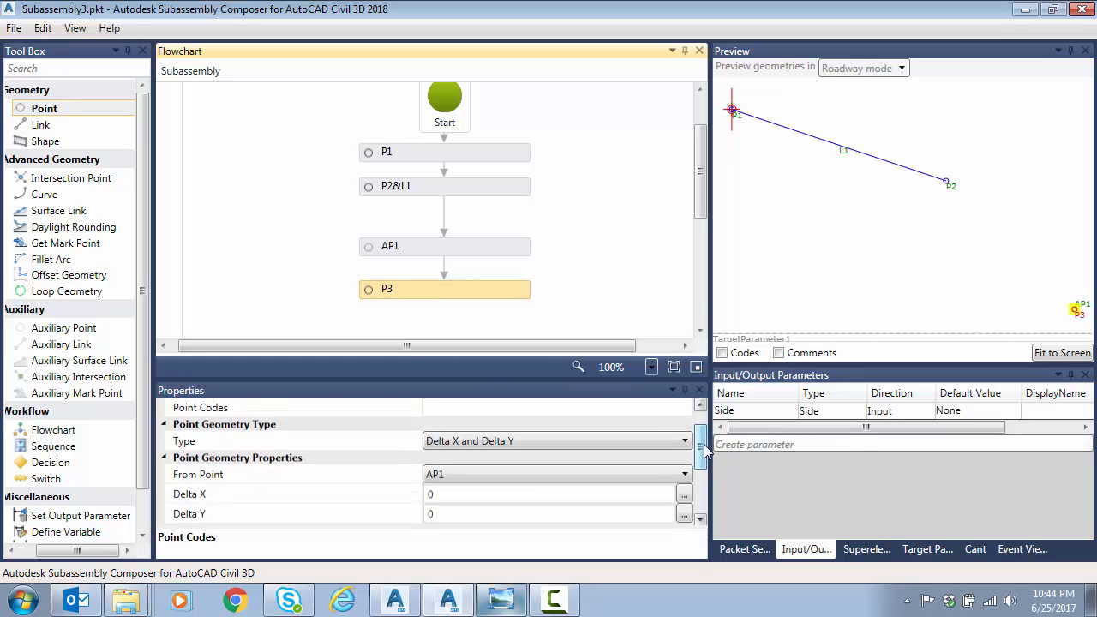
{"action": "left_click", "coordinate": [555, 439]}
{"action": "left_click", "coordinate": [509, 566]}
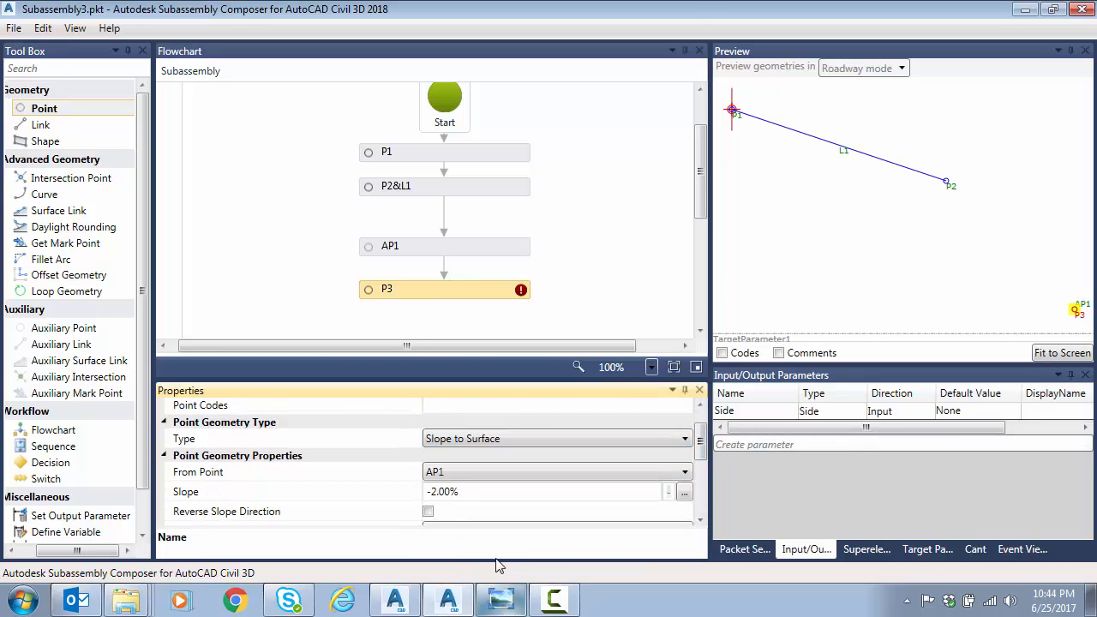
Set the slope of point P3 from AP1 to -2:1.
{"action": "left_click", "coordinate": [481, 491]}
{"action": "type", "text": "-2:1"}
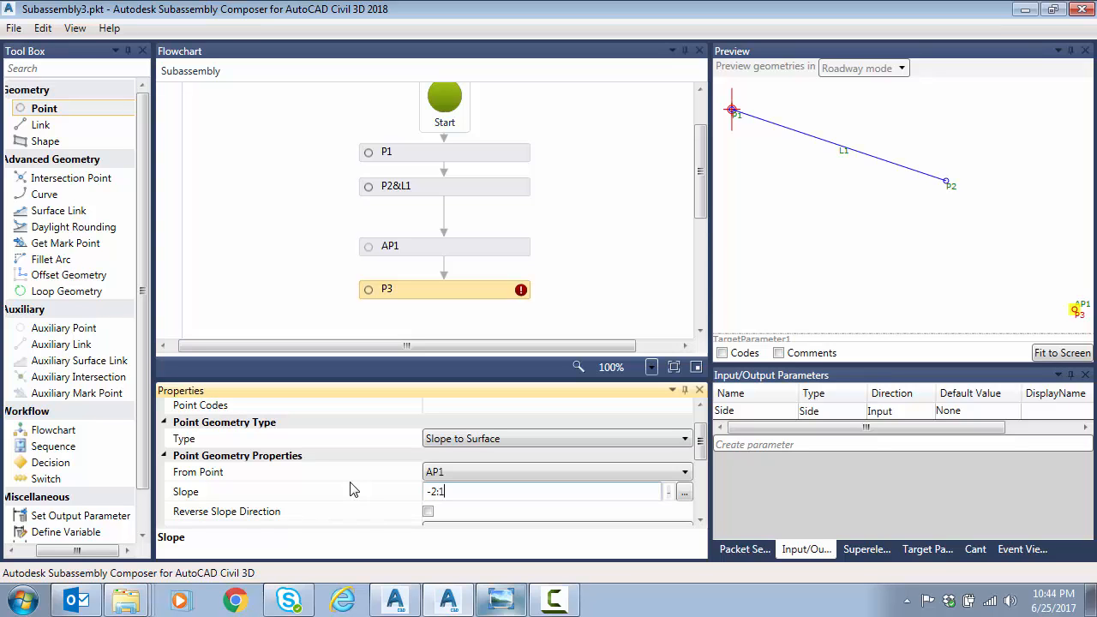
{"action": "key", "text": "Tab"}
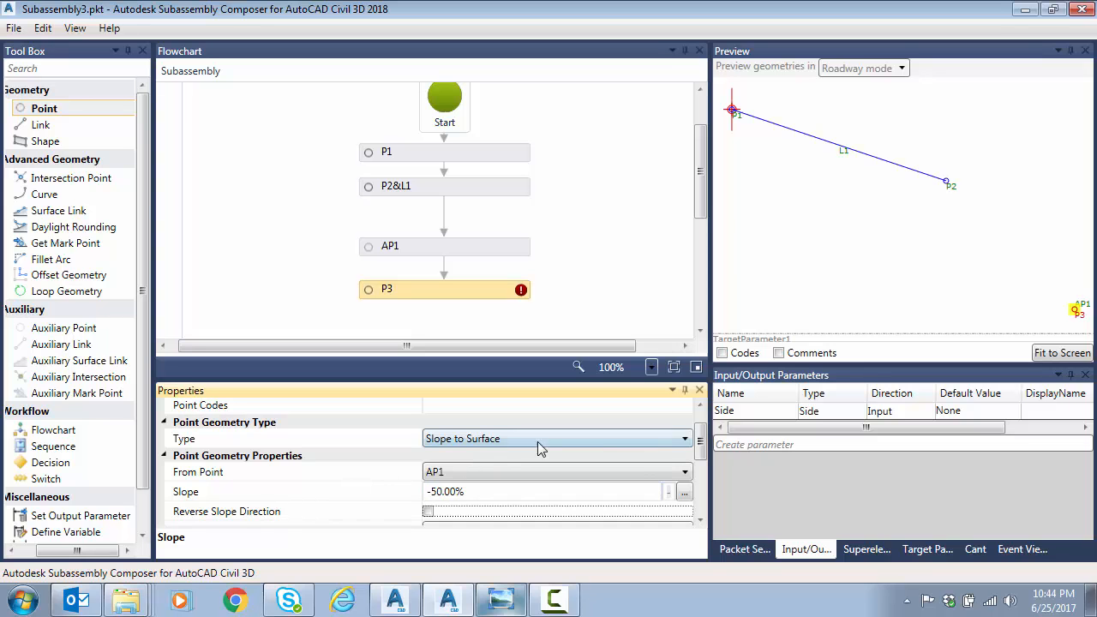
Rename the surface target parameter from TargetParameter1 to EG.
{"action": "left_click_drag", "start_coordinate": [701, 443], "coordinate": [701, 463]}
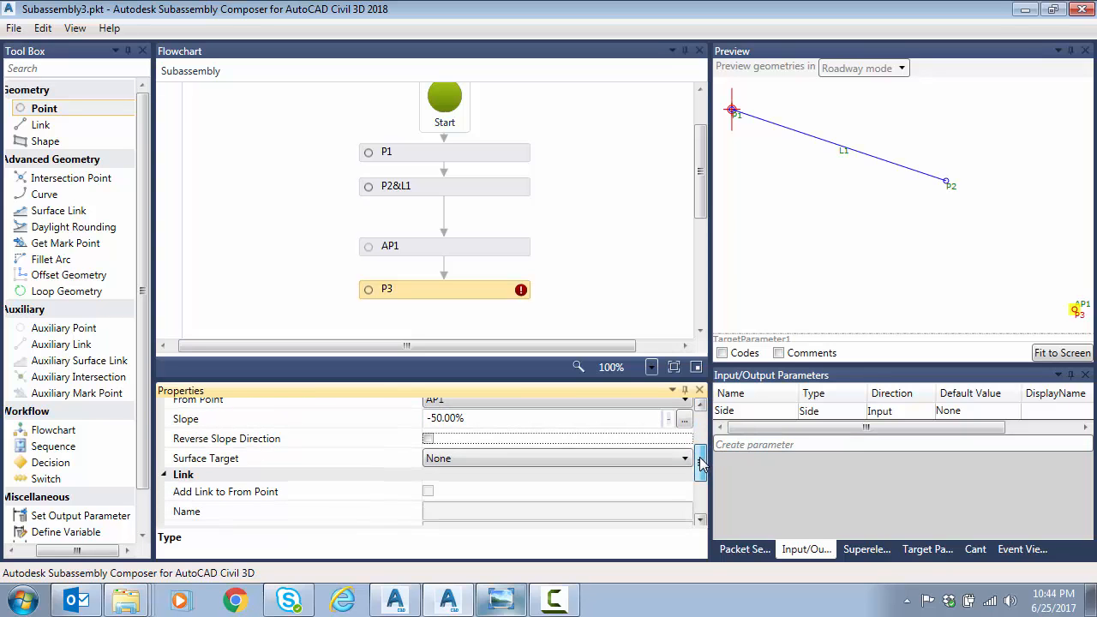
{"action": "left_click", "coordinate": [638, 459]}
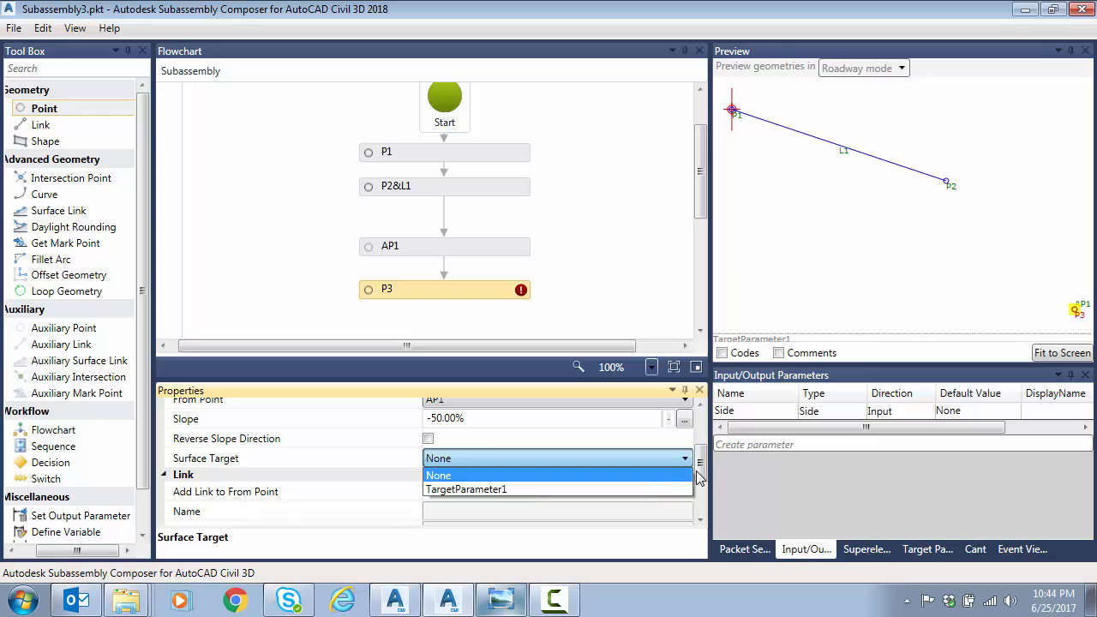
{"action": "left_click", "coordinate": [926, 550]}
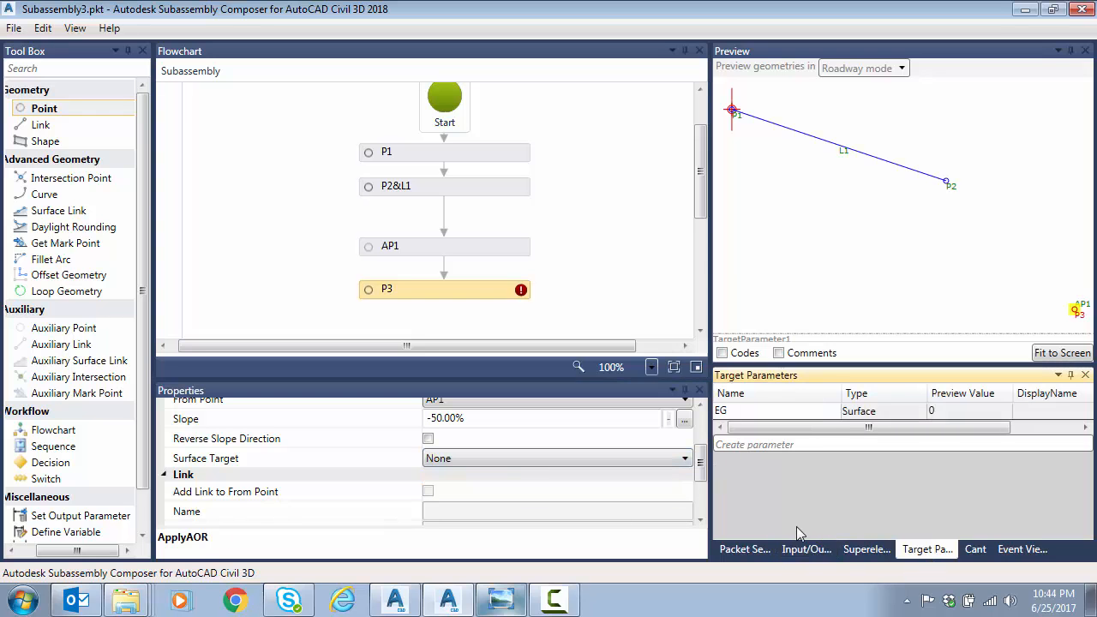
{"action": "left_click", "coordinate": [505, 461]}
{"action": "left_click", "coordinate": [504, 461]}
{"action": "left_click", "coordinate": [447, 249]}
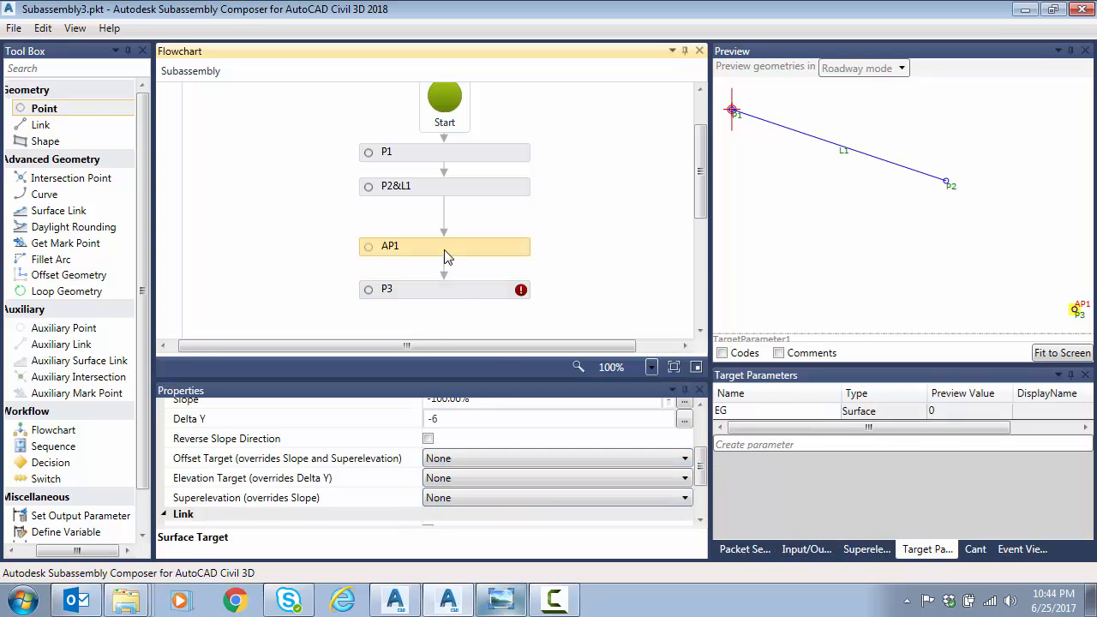
{"action": "left_click", "coordinate": [829, 504]}
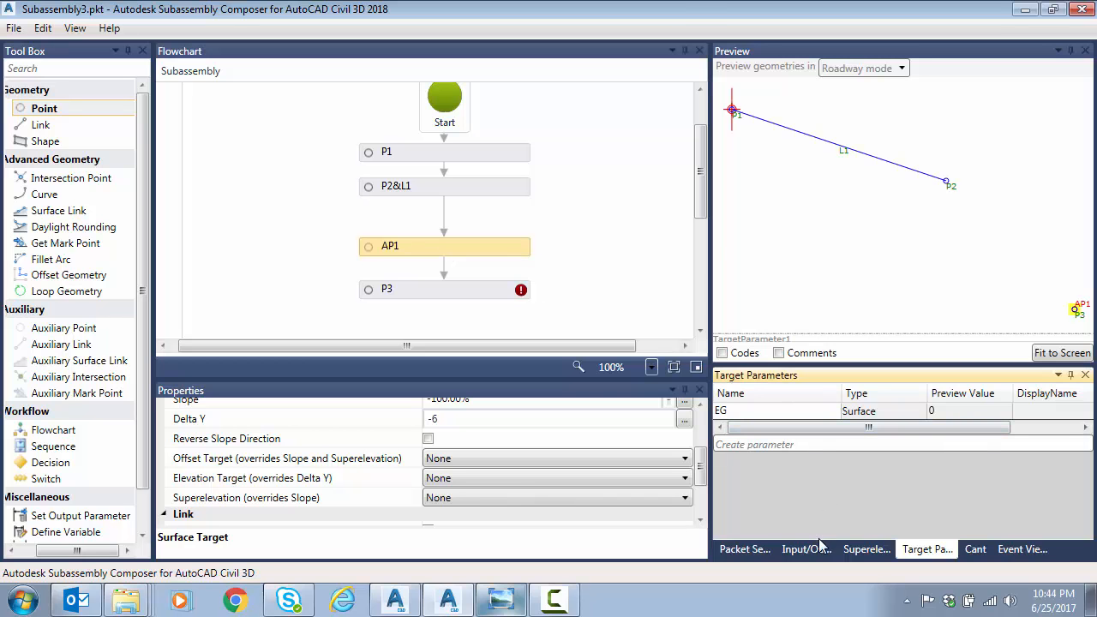
{"action": "left_click", "coordinate": [802, 412]}
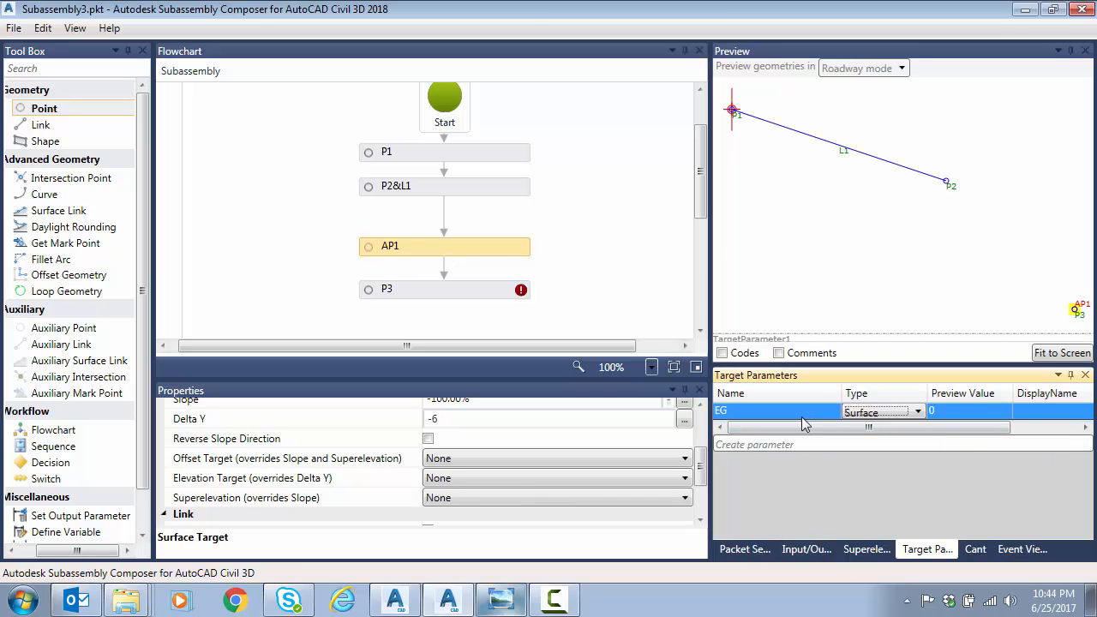
{"action": "left_click", "coordinate": [861, 550]}
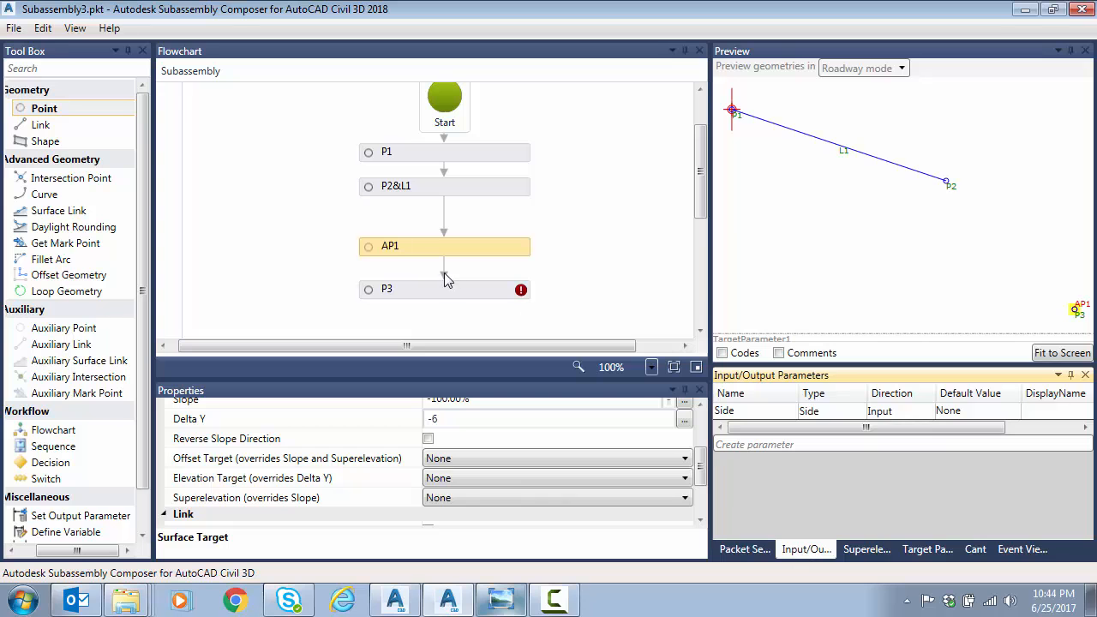
Set the surface target of point P3 to EG.
{"action": "left_click", "coordinate": [458, 294]}
{"action": "left_click", "coordinate": [475, 458]}
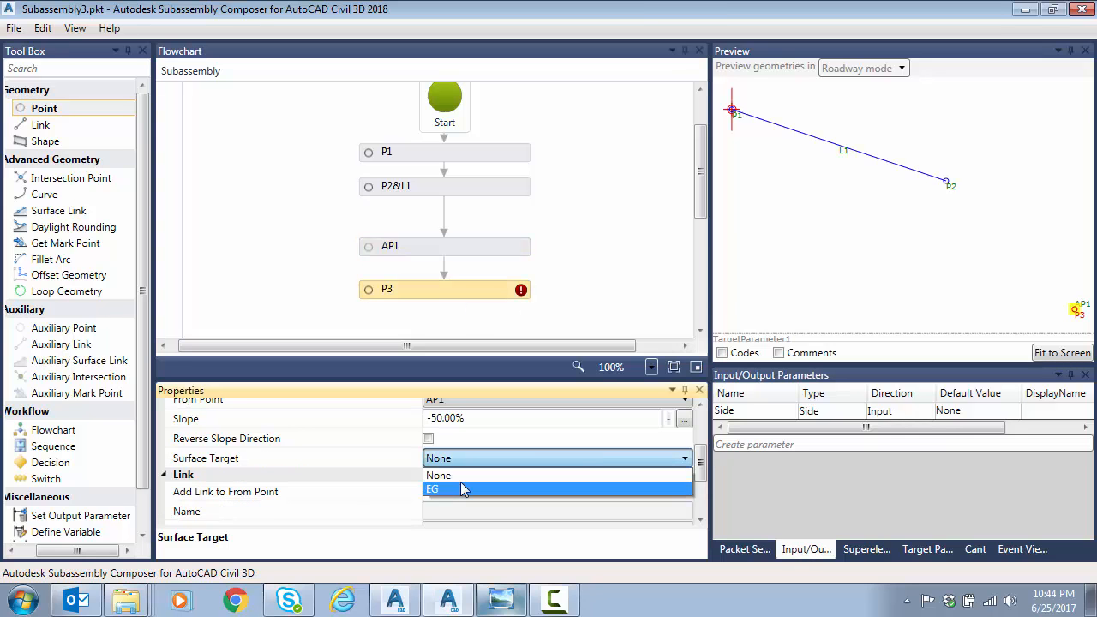
{"action": "left_click", "coordinate": [461, 487]}
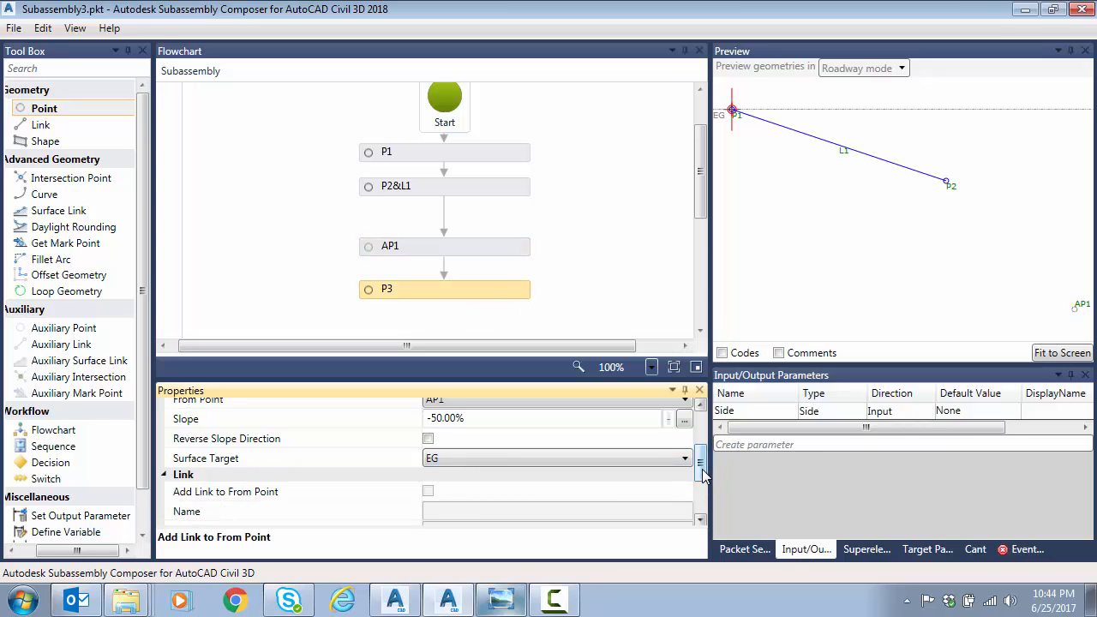
Lower the EG surface line beneath AP1 in the preview and fit the preview to the geometry.
{"action": "left_click", "coordinate": [1063, 353]}
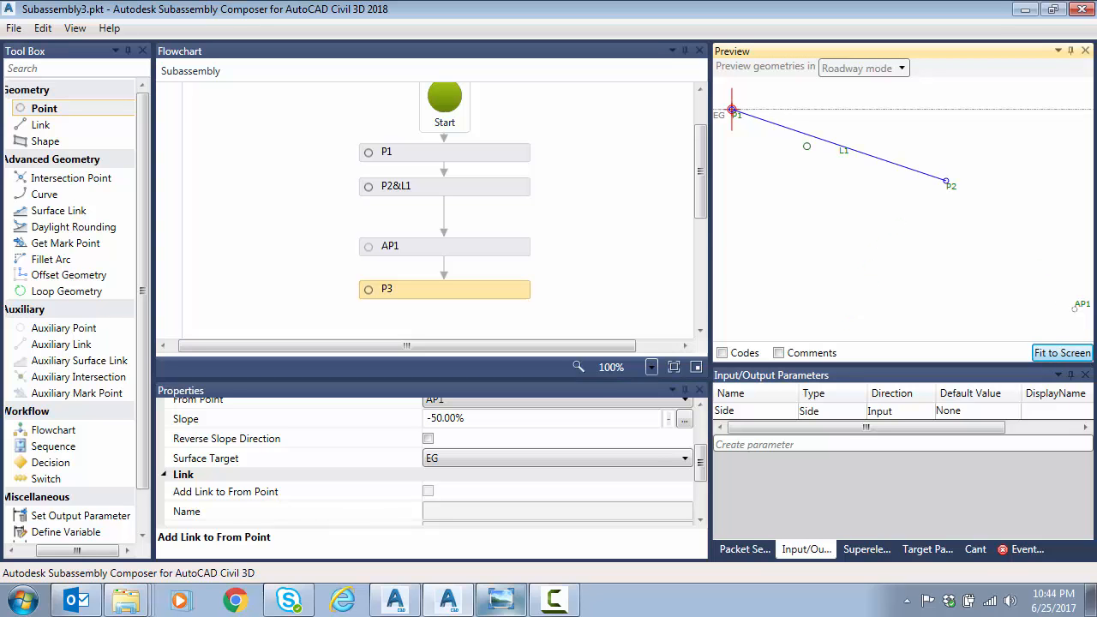
{"action": "left_click", "coordinate": [779, 226]}
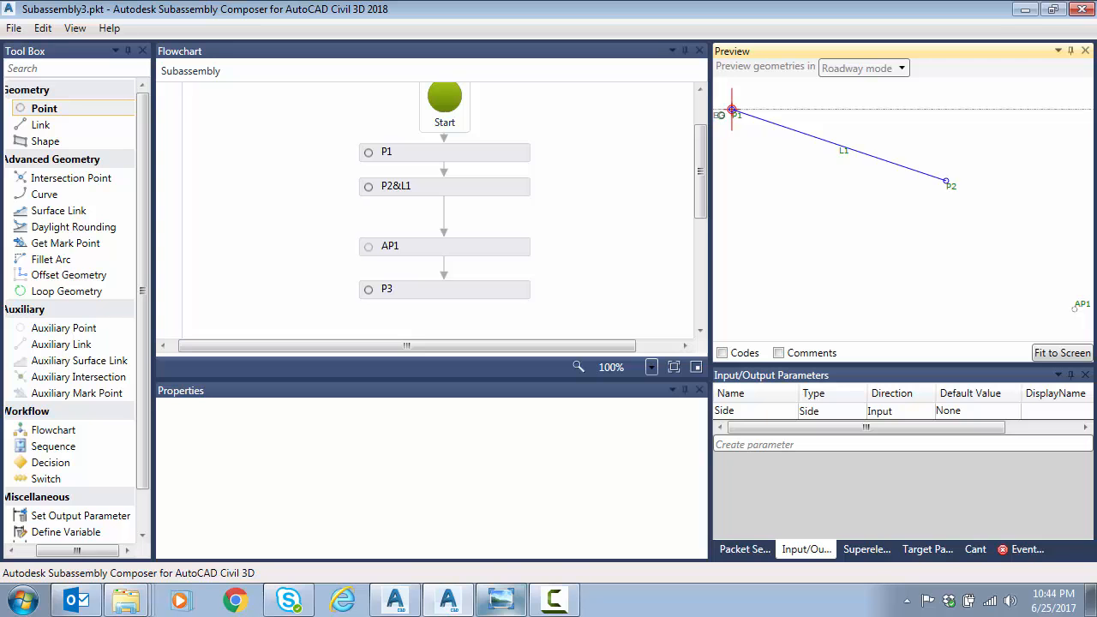
{"action": "scroll", "coordinate": [761, 290], "scroll_direction": "down", "scroll_amount": 3}
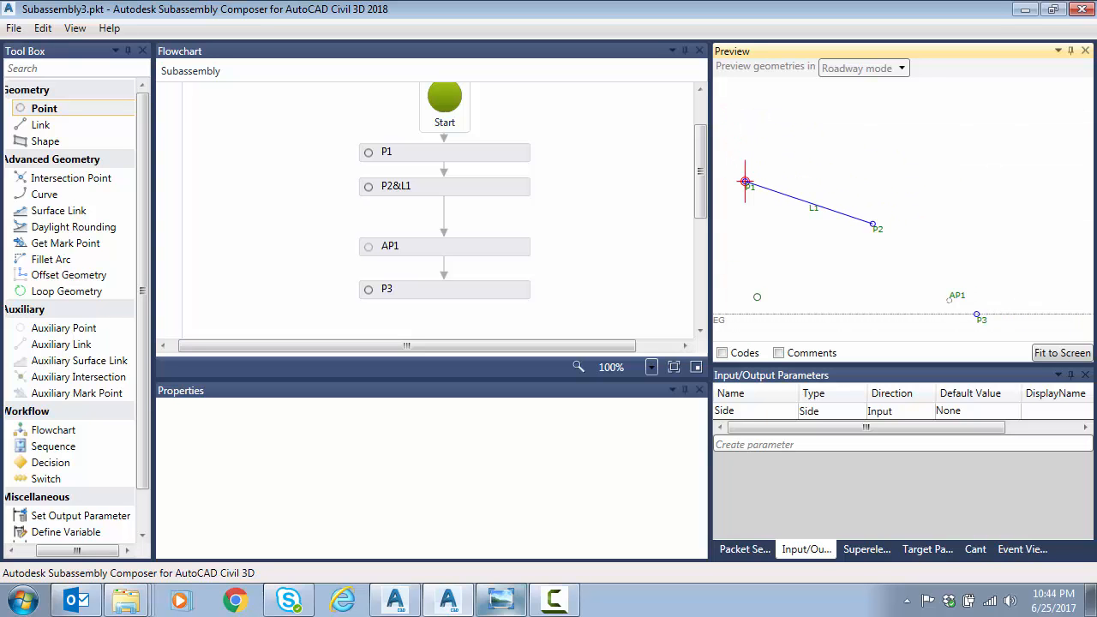
{"action": "left_click_drag", "start_coordinate": [721, 320], "coordinate": [729, 340]}
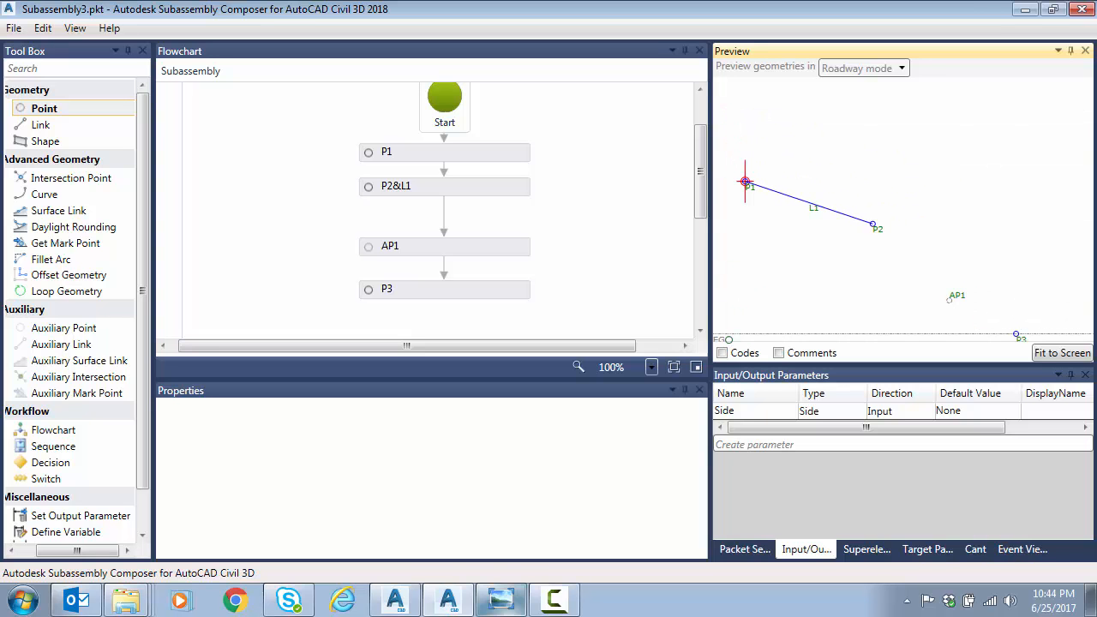
{"action": "scroll", "coordinate": [772, 298], "scroll_direction": "down", "scroll_amount": 2}
{"action": "middle_click_drag", "start_coordinate": [772, 298], "coordinate": [855, 222]}
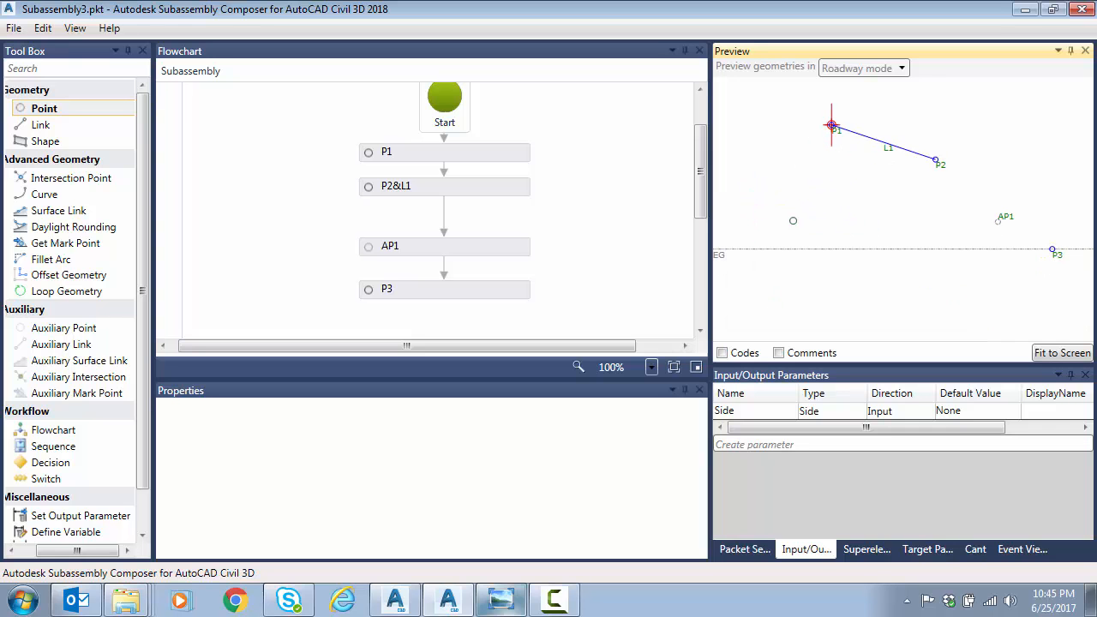
{"action": "mouse_move", "coordinate": [719, 253]}
{"action": "left_mouse_down"}
{"action": "mouse_move", "coordinate": [728, 286]}
{"action": "mouse_move", "coordinate": [726, 264]}
{"action": "left_mouse_up"}
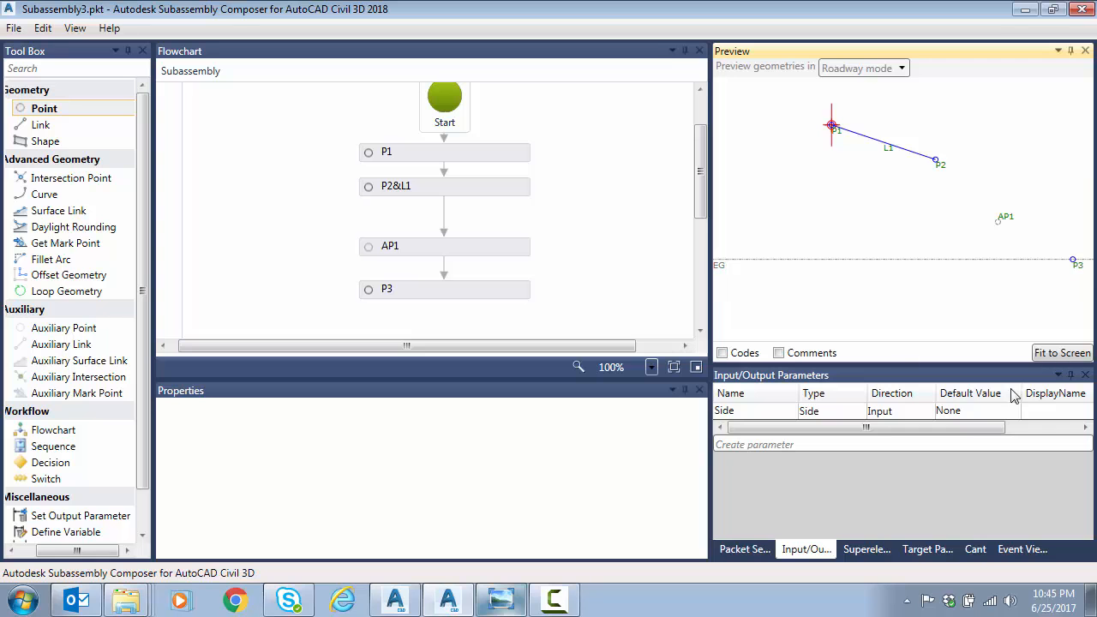
{"action": "left_click", "coordinate": [1047, 355]}
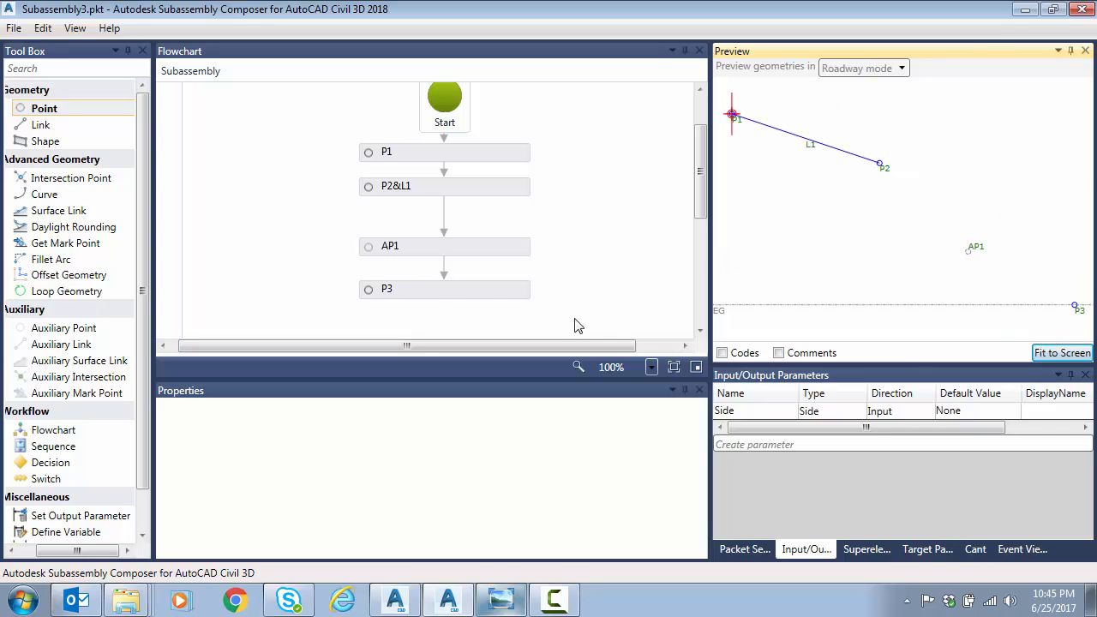
Add a geometry point after P3 in the flowchart and set its geometry type to Slope and Delta Y.
{"action": "left_click", "coordinate": [474, 292]}
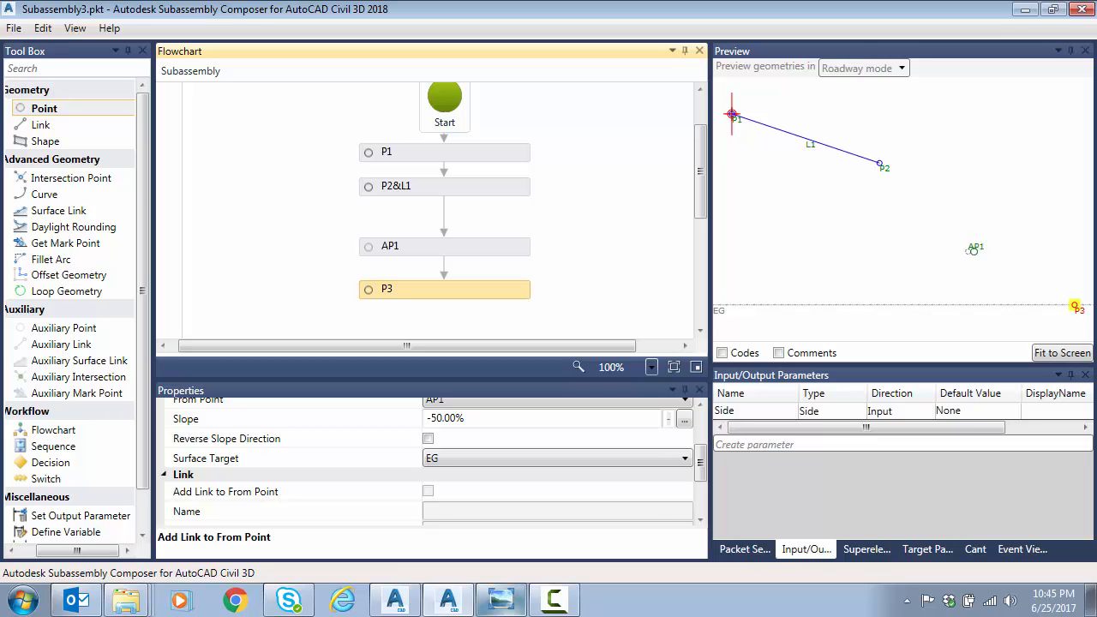
{"action": "scroll", "coordinate": [705, 463], "scroll_direction": "up", "scroll_amount": 1}
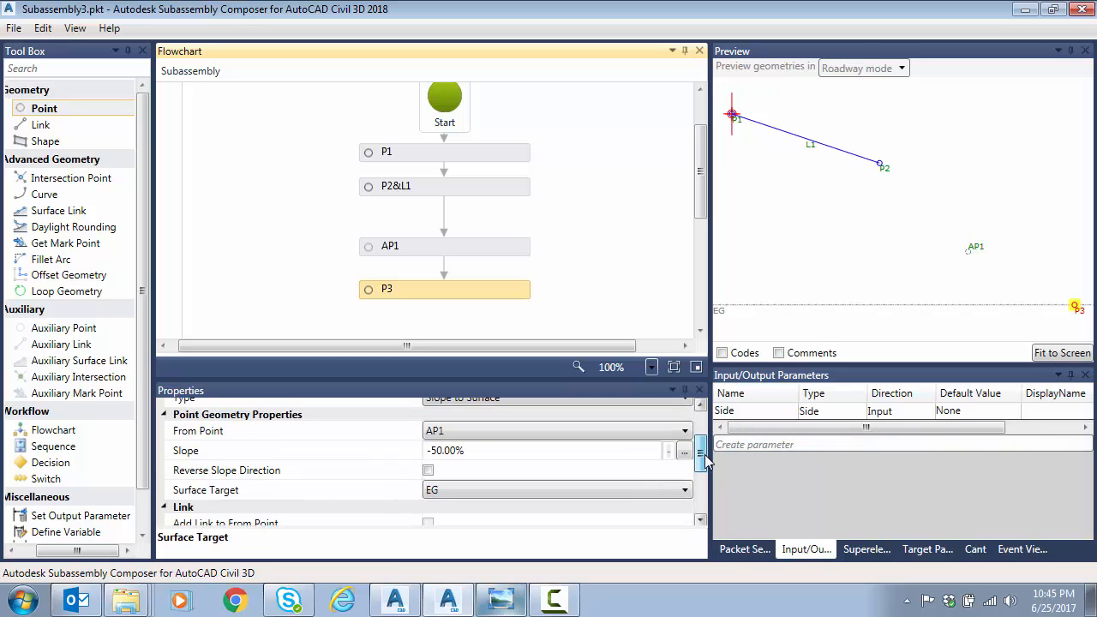
{"action": "scroll", "coordinate": [705, 463], "scroll_direction": "up", "scroll_amount": 2}
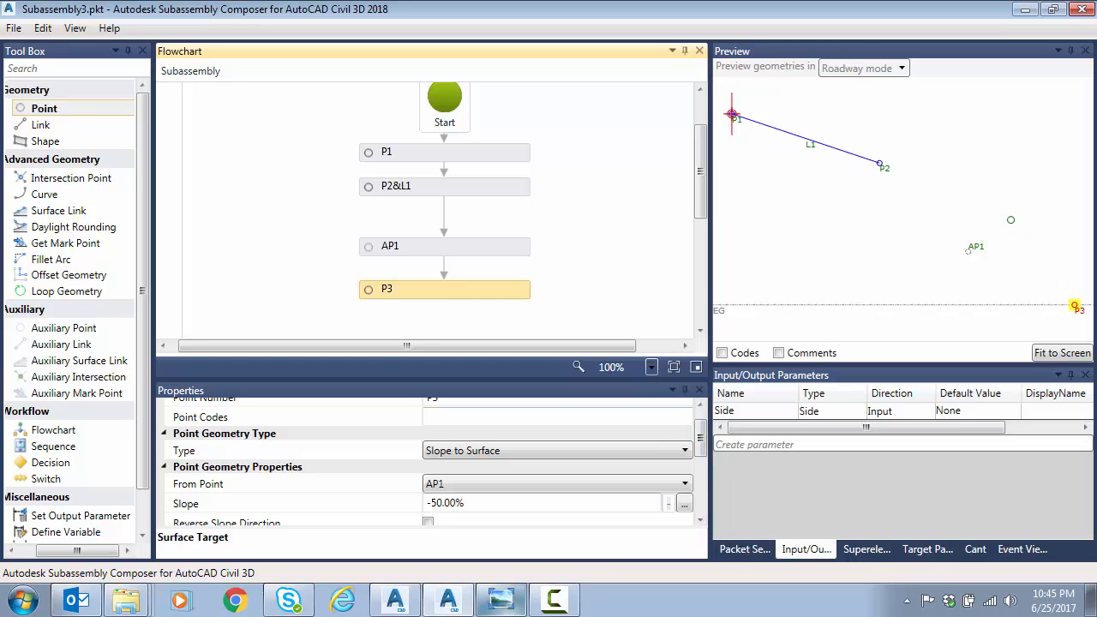
{"action": "left_click_drag", "start_coordinate": [699, 171], "coordinate": [699, 207]}
{"action": "left_click_drag", "start_coordinate": [37, 115], "coordinate": [453, 238]}
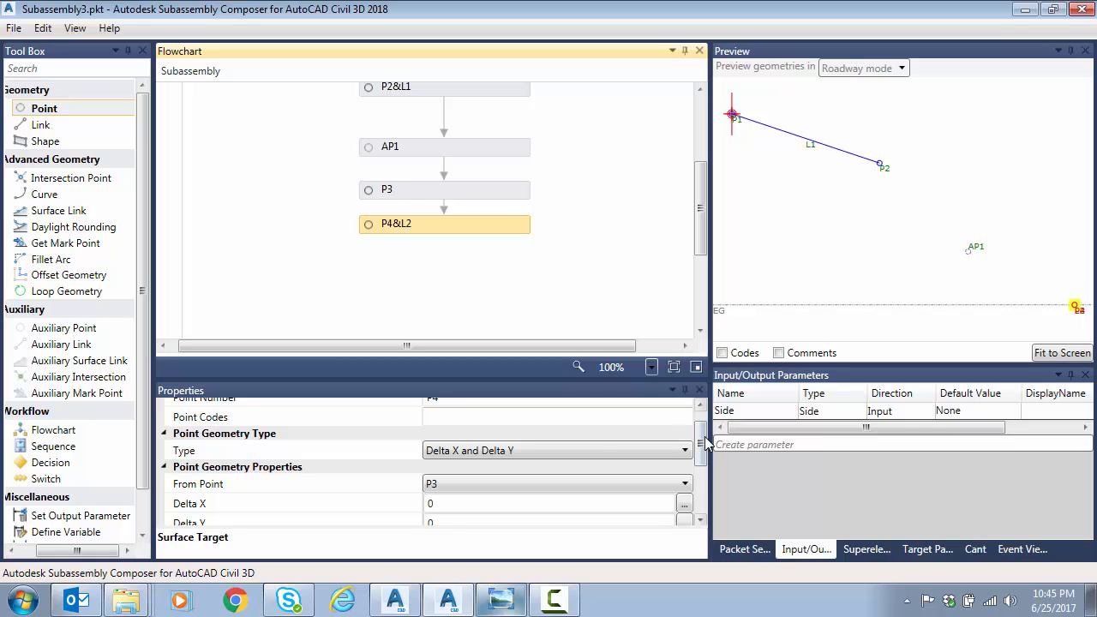
{"action": "left_click", "coordinate": [609, 451]}
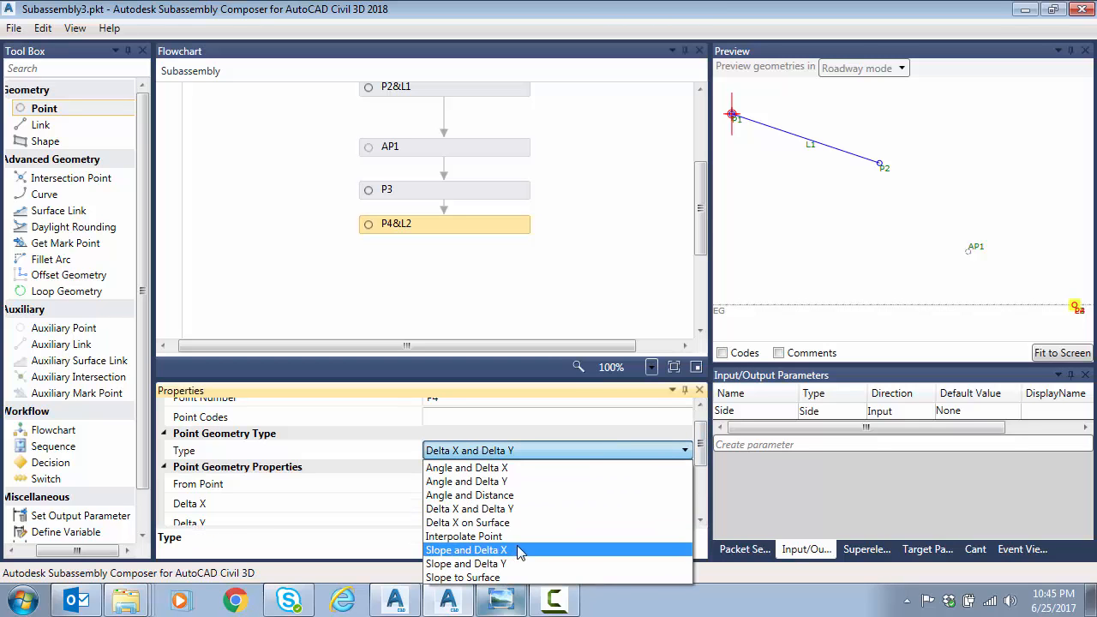
{"action": "left_click", "coordinate": [507, 563]}
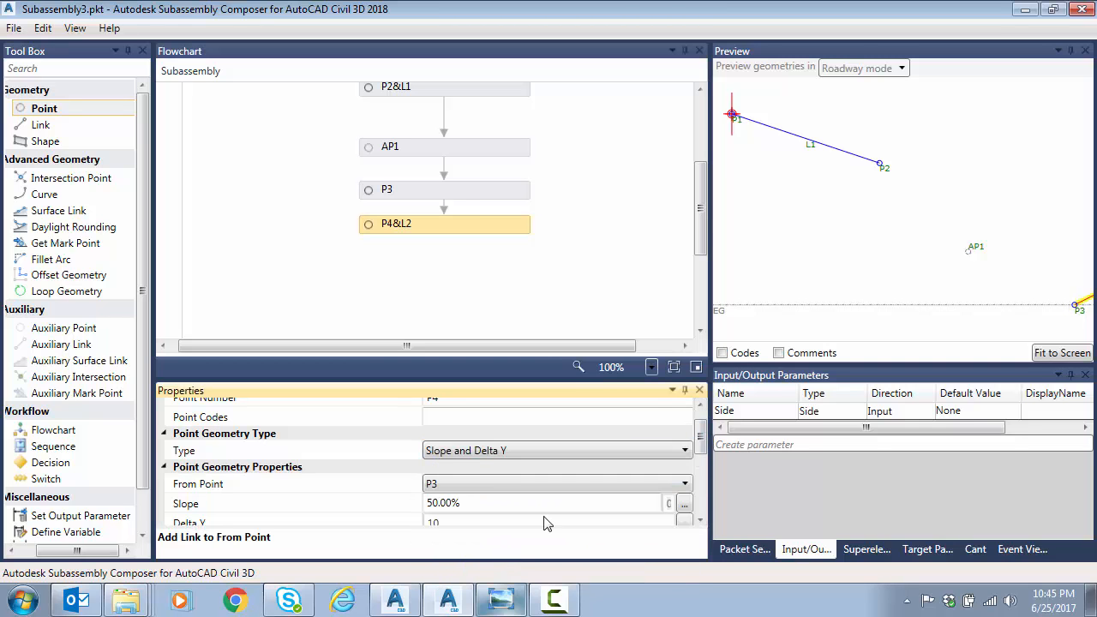
Set the slope of point P4 from P3 to 100% and fit the preview to the geometry.
{"action": "left_click_drag", "start_coordinate": [700, 440], "coordinate": [700, 456]}
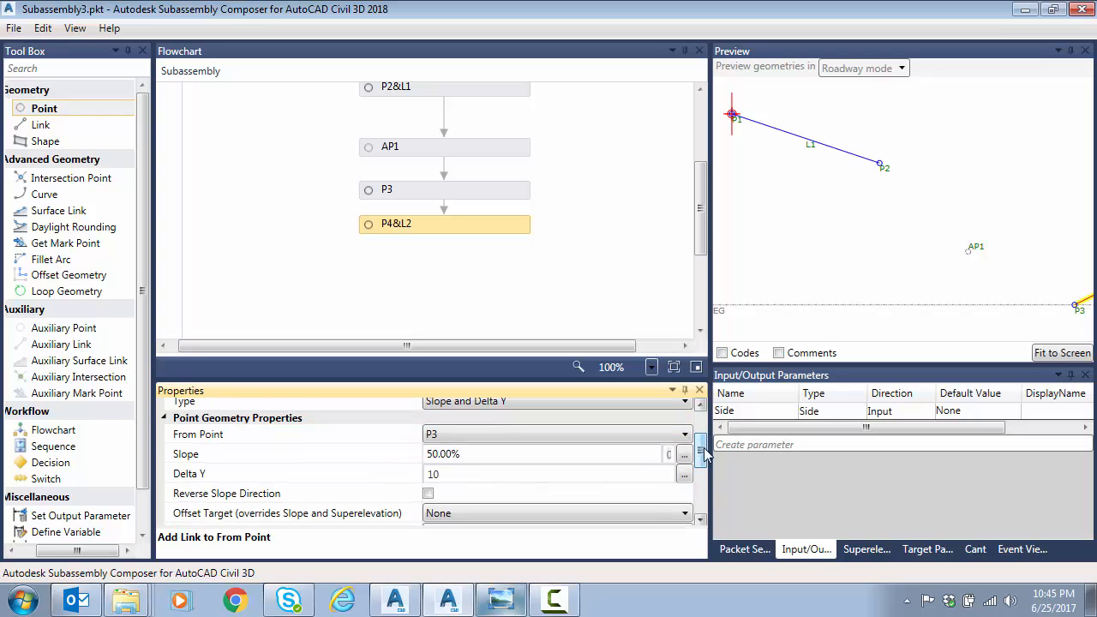
{"action": "left_click", "coordinate": [429, 459]}
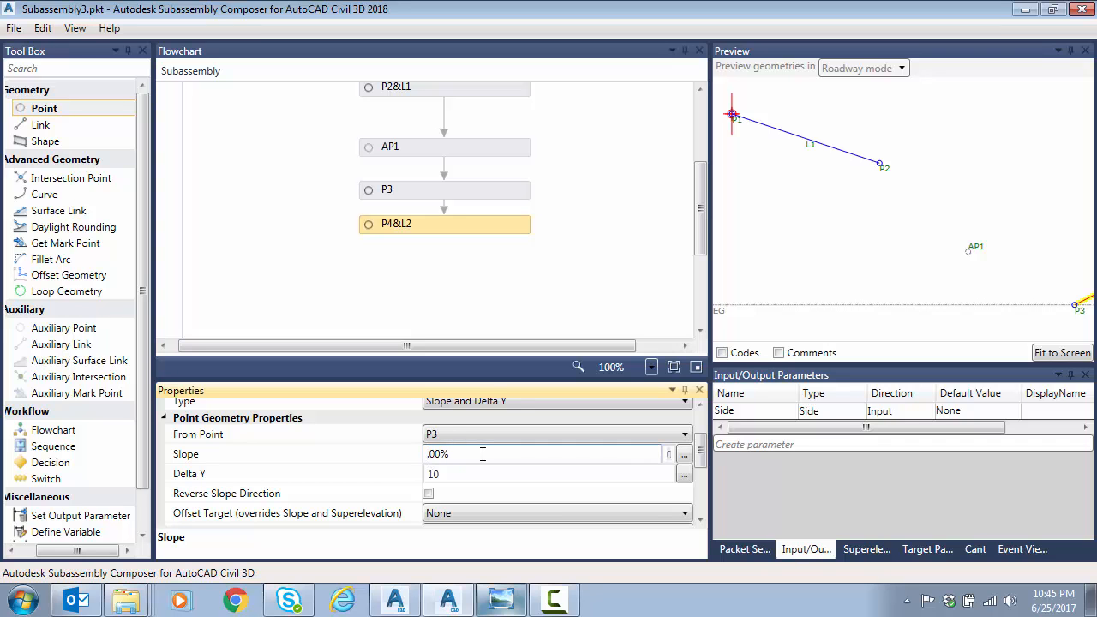
{"action": "type", "text": "100"}
{"action": "key", "text": "Return"}
{"action": "left_click", "coordinate": [1062, 352]}
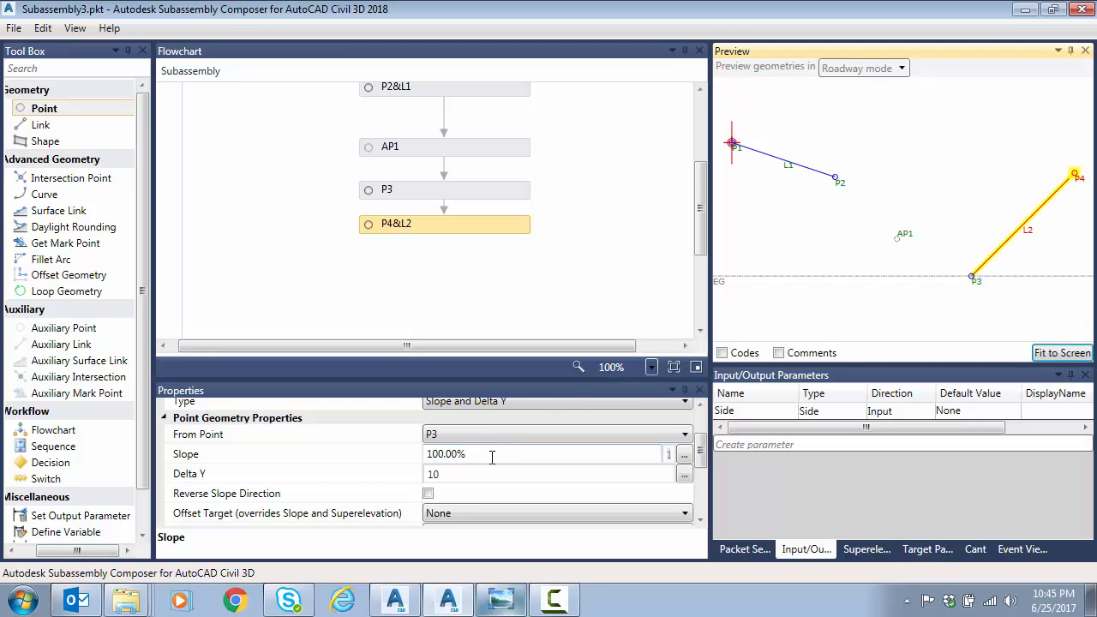
Reverse the slope direction of point P4 and set its Delta Y to 6.
{"action": "left_click", "coordinate": [427, 494]}
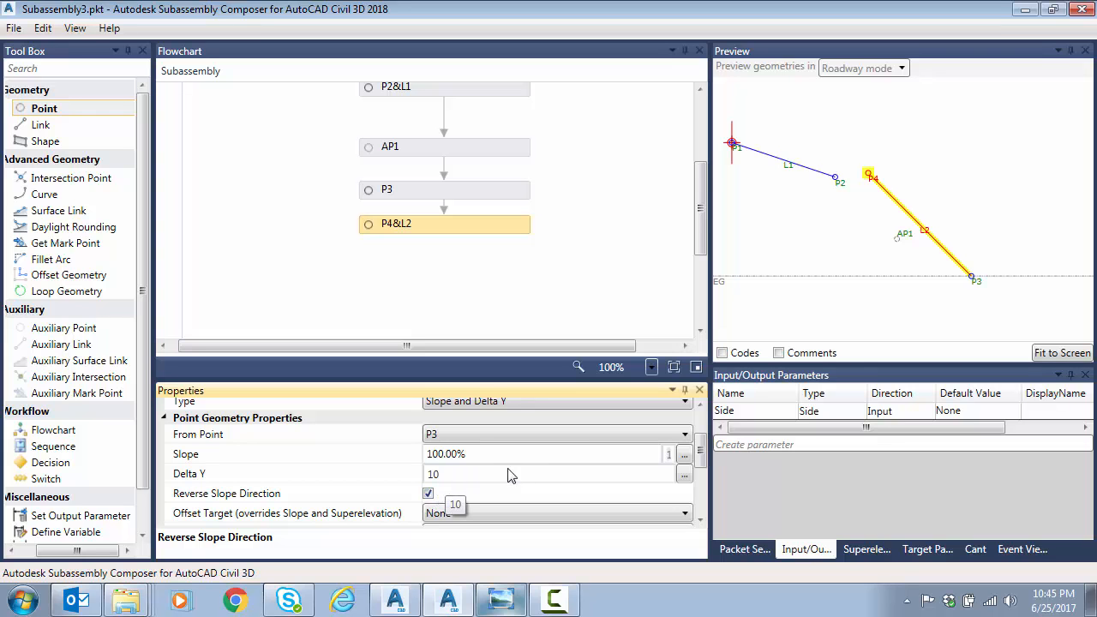
{"action": "left_click", "coordinate": [452, 474]}
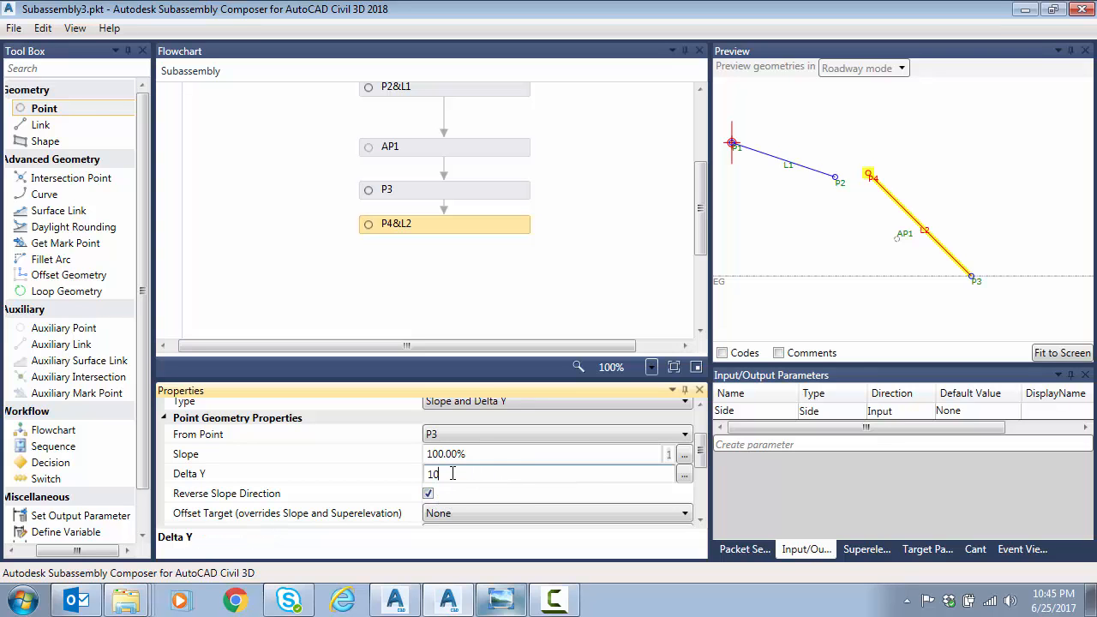
{"action": "type", "text": "6"}
{"action": "key", "text": "Return"}
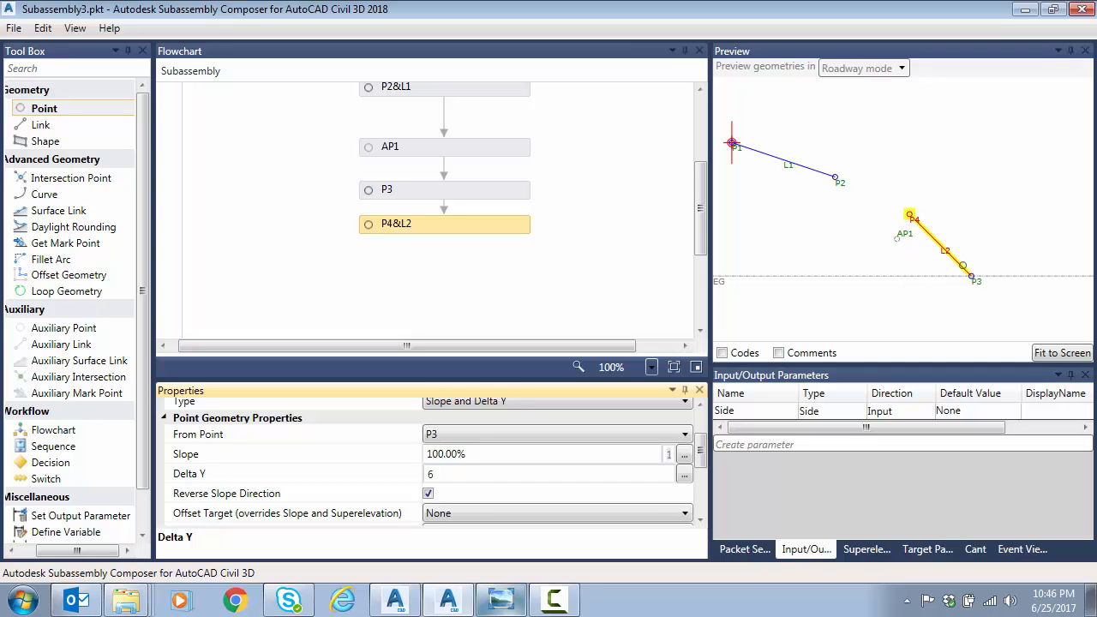
Remove P4's link to its from point and add a separate link after P4 running from P2 to P4.
{"action": "left_click_drag", "start_coordinate": [699, 450], "coordinate": [701, 420]}
{"action": "left_click", "coordinate": [428, 484]}
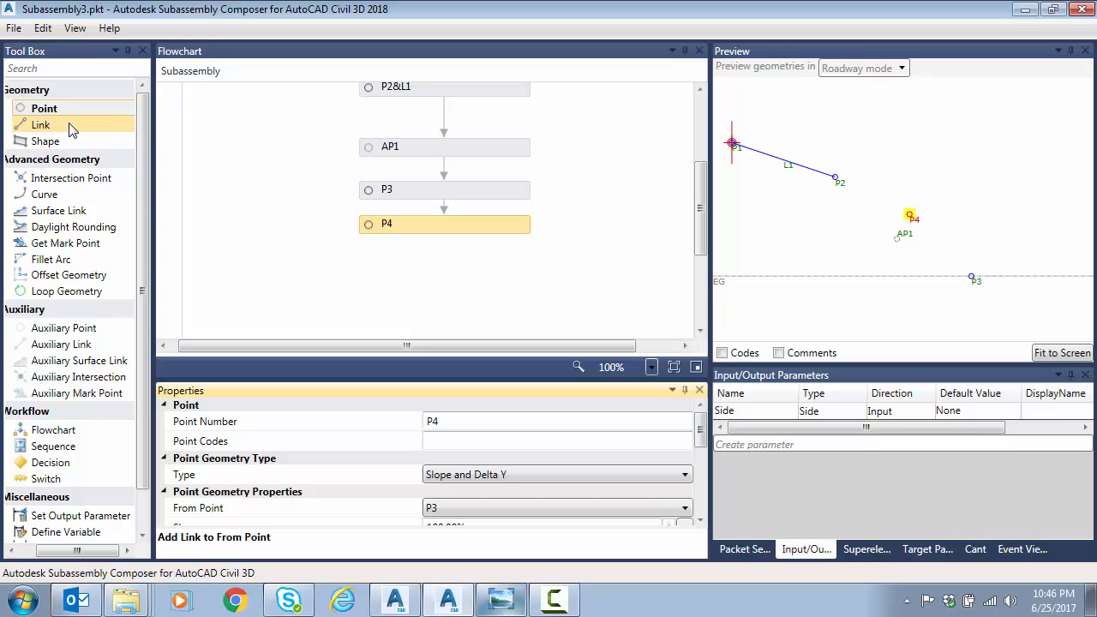
{"action": "mouse_move", "coordinate": [42, 124]}
{"action": "left_mouse_down"}
{"action": "mouse_move", "coordinate": [482, 274]}
{"action": "mouse_move", "coordinate": [457, 257]}
{"action": "left_mouse_up"}
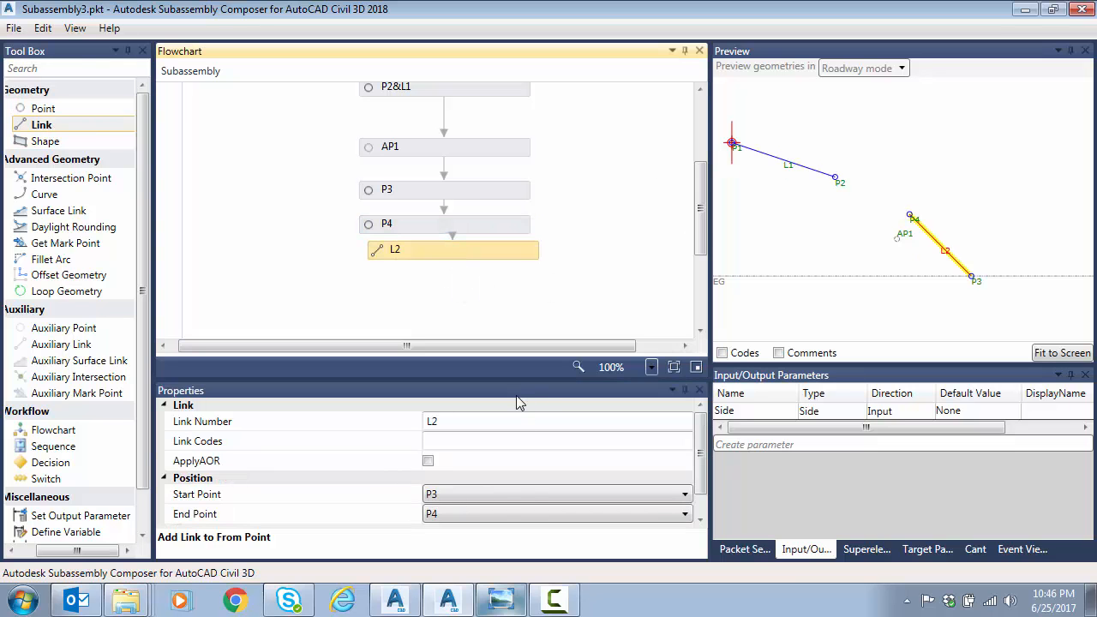
{"action": "left_click", "coordinate": [520, 504]}
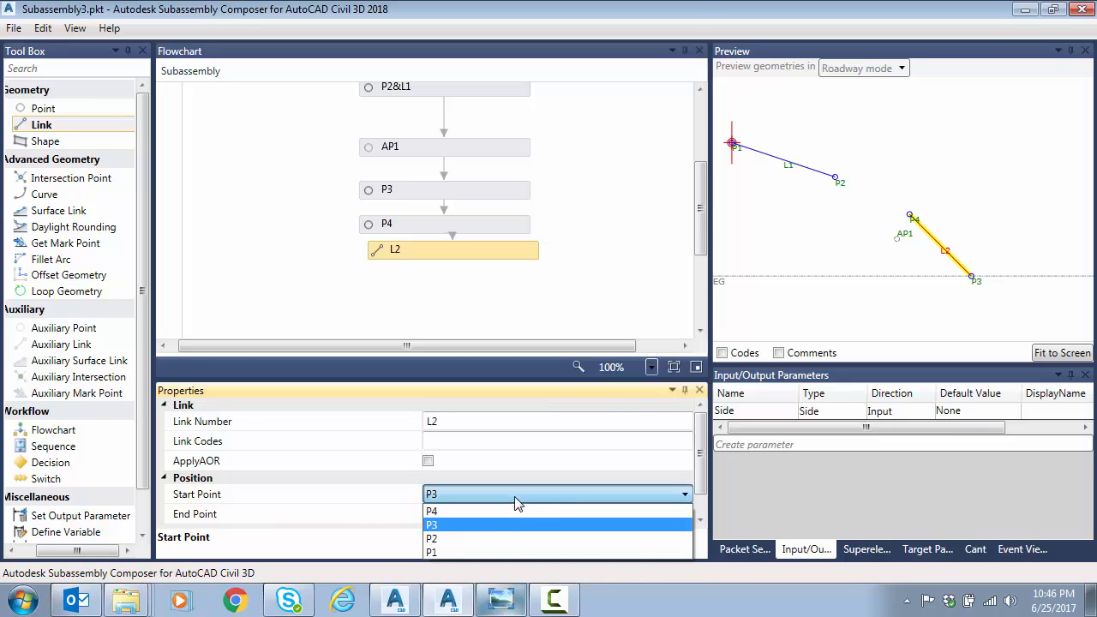
{"action": "left_click", "coordinate": [482, 531]}
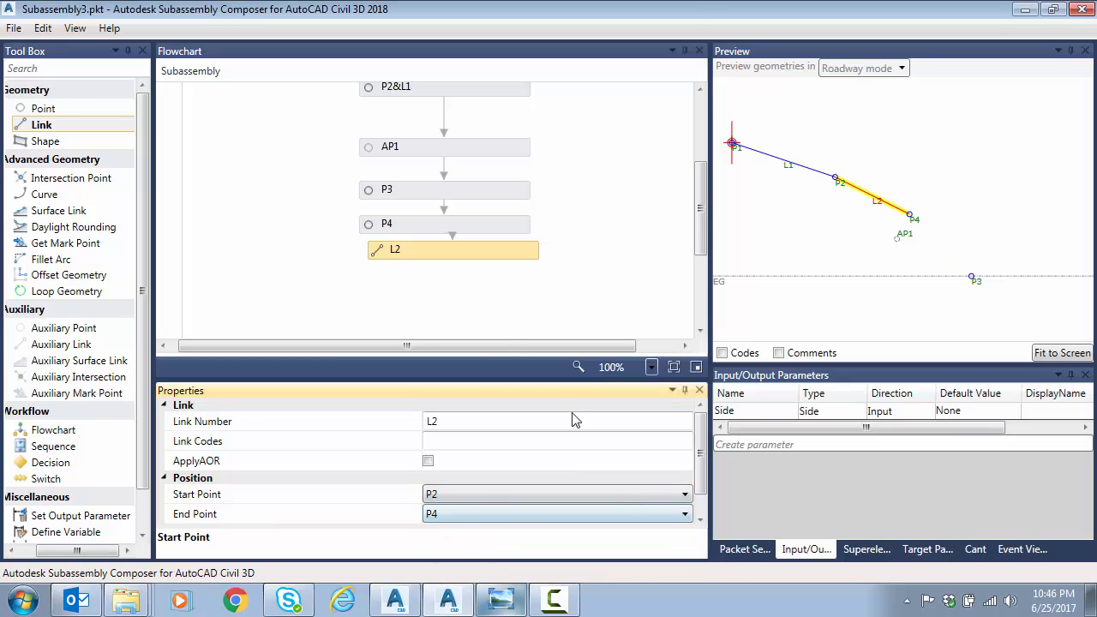
Add another link after L2 with start point P4 and end point P3, and fit the preview to the geometry.
{"action": "left_click_drag", "start_coordinate": [64, 110], "coordinate": [455, 276]}
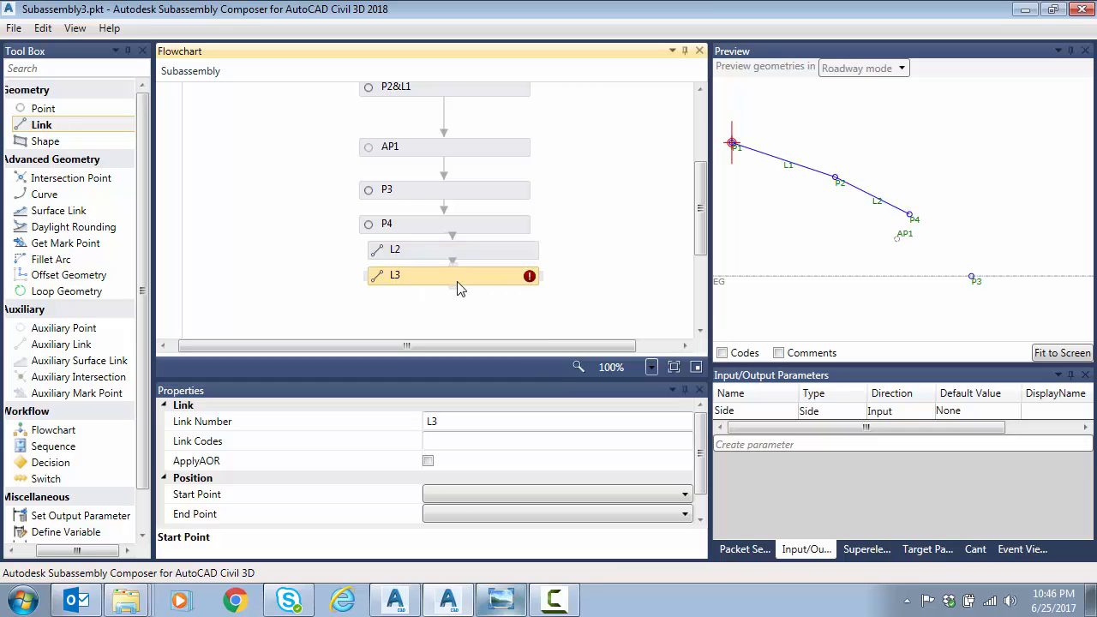
{"action": "left_click", "coordinate": [493, 504]}
{"action": "left_click", "coordinate": [493, 496]}
{"action": "left_click", "coordinate": [459, 512]}
{"action": "left_click", "coordinate": [479, 514]}
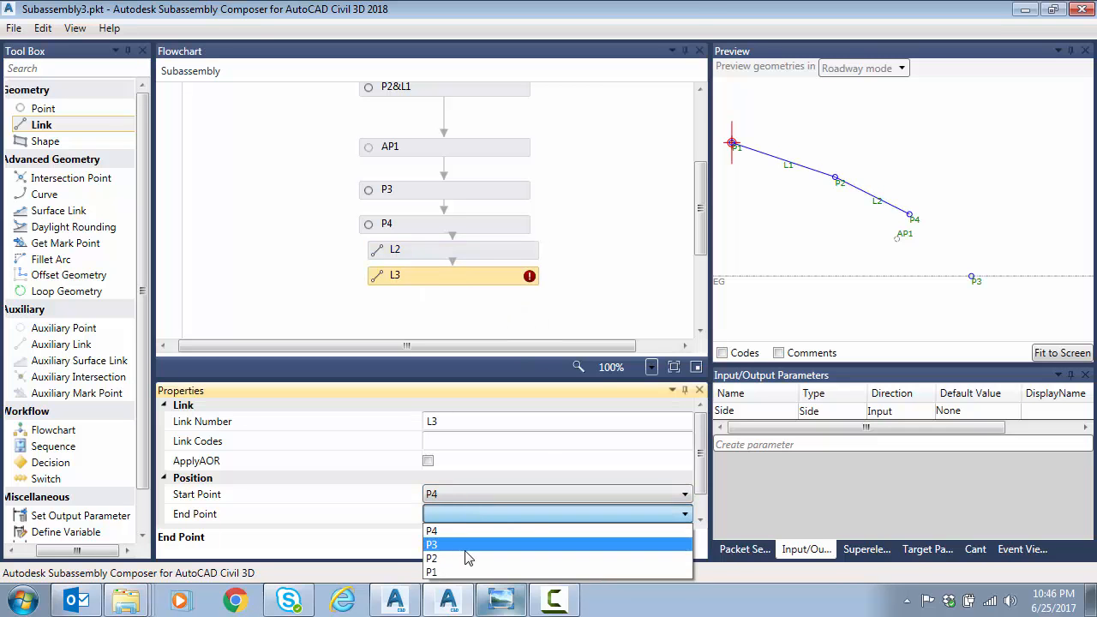
{"action": "left_click", "coordinate": [469, 546]}
{"action": "left_click", "coordinate": [1083, 355]}
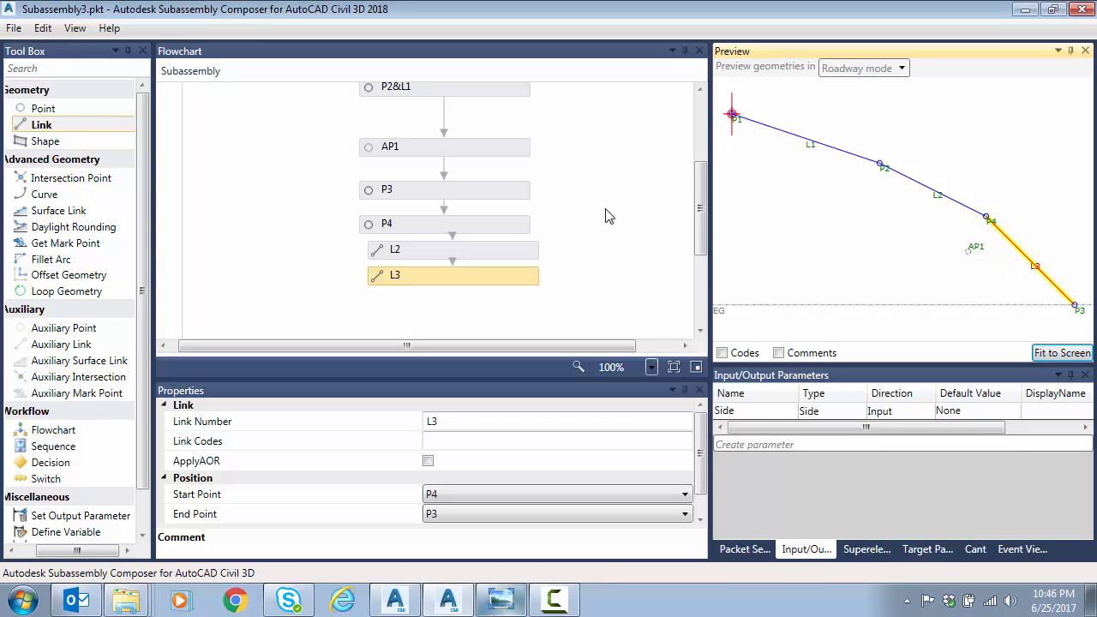
Set the subassembly name in the packet settings to solve2.
{"action": "left_click", "coordinate": [745, 550]}
{"action": "left_click", "coordinate": [861, 456]}
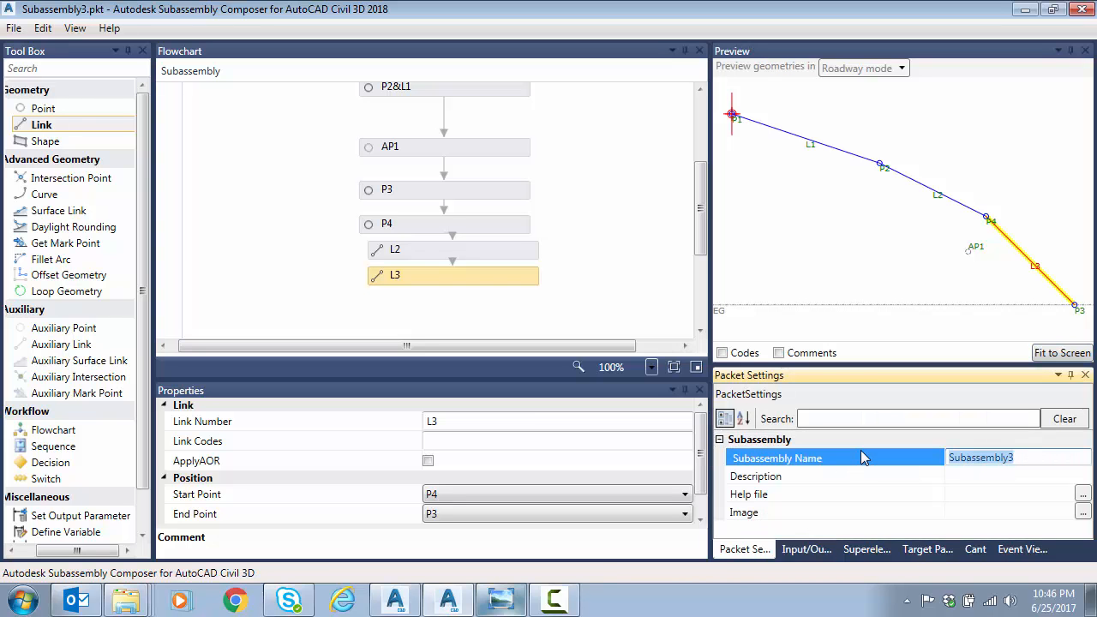
{"action": "type", "text": "solver"}
{"action": "key", "text": "BackSpace"}
{"action": "type", "text": "1"}
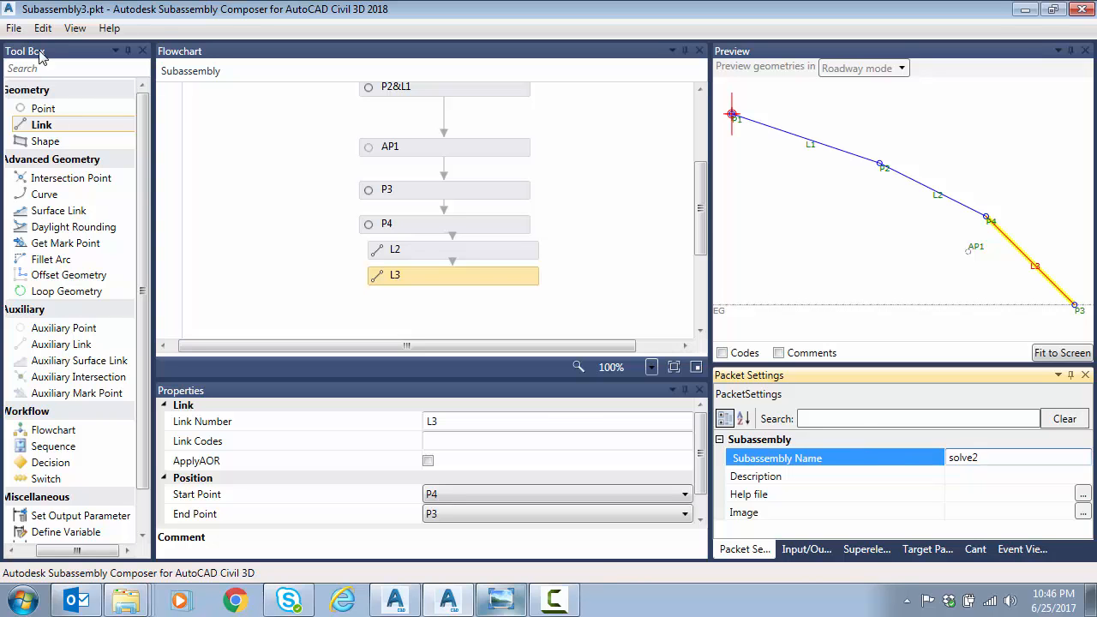
Save the subassembly as a new packet file named solve2 on the Desktop and close Subassembly Composer.
{"action": "left_click", "coordinate": [14, 27]}
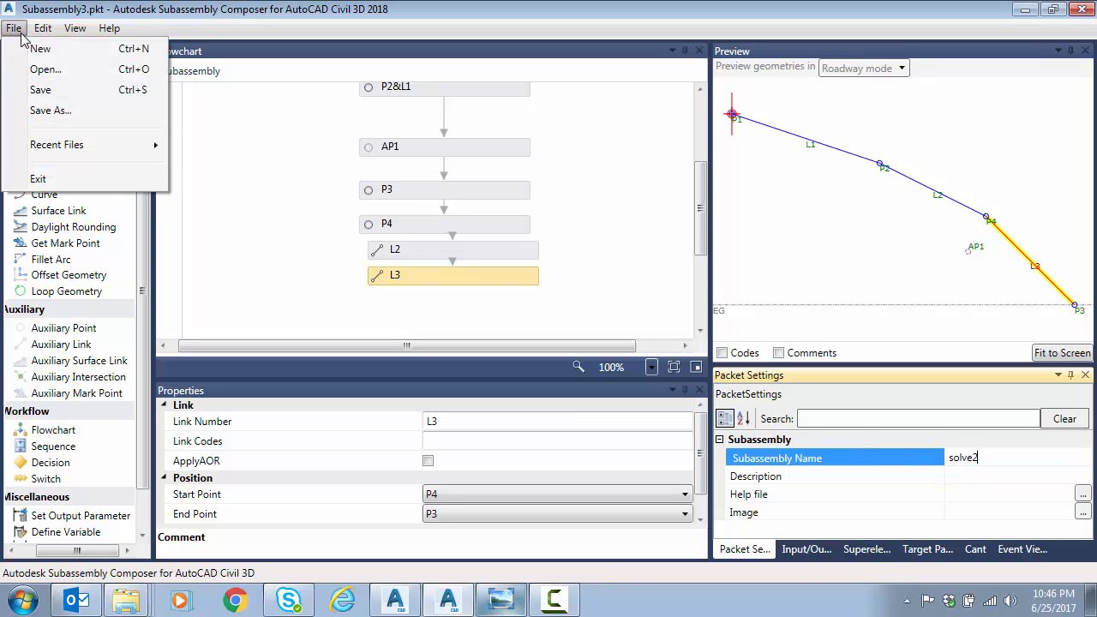
{"action": "left_click", "coordinate": [66, 118]}
{"action": "type", "text": "solve2"}
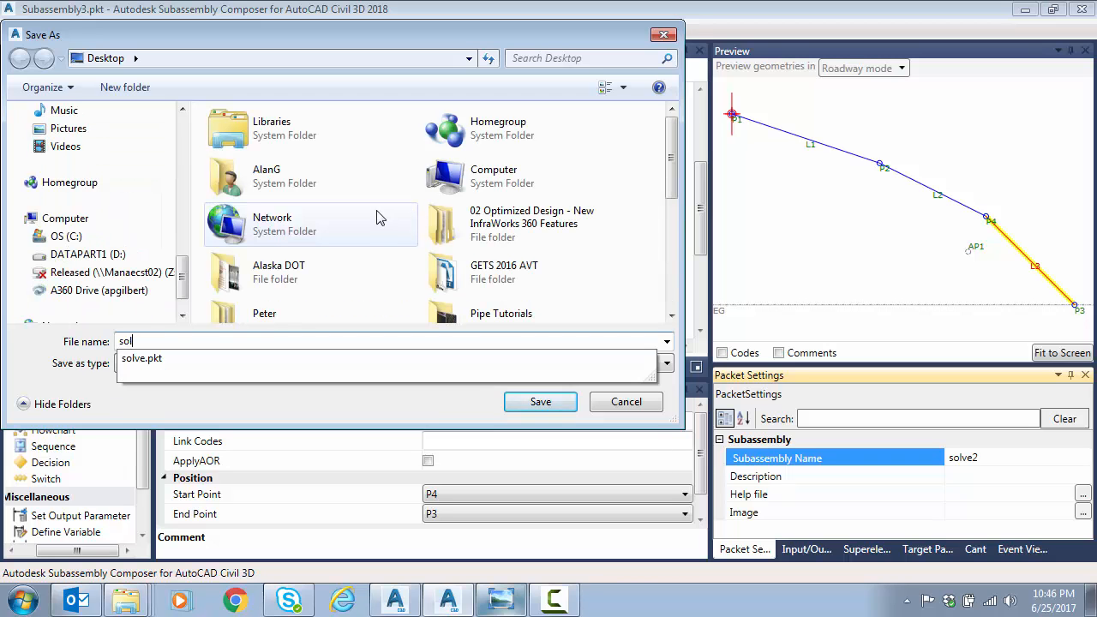
{"action": "left_click", "coordinate": [540, 403]}
{"action": "left_click", "coordinate": [1082, 10]}
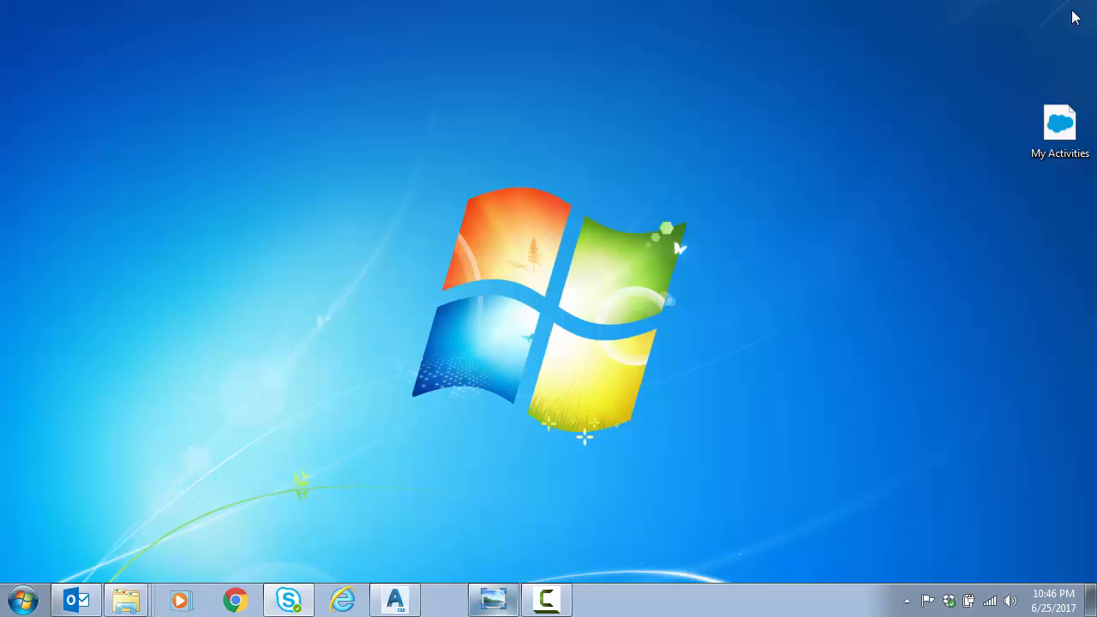
Switch to Civil 3D and examine the road assembly and the section view before adding the custom subassembly.
{"action": "left_click", "coordinate": [396, 600]}
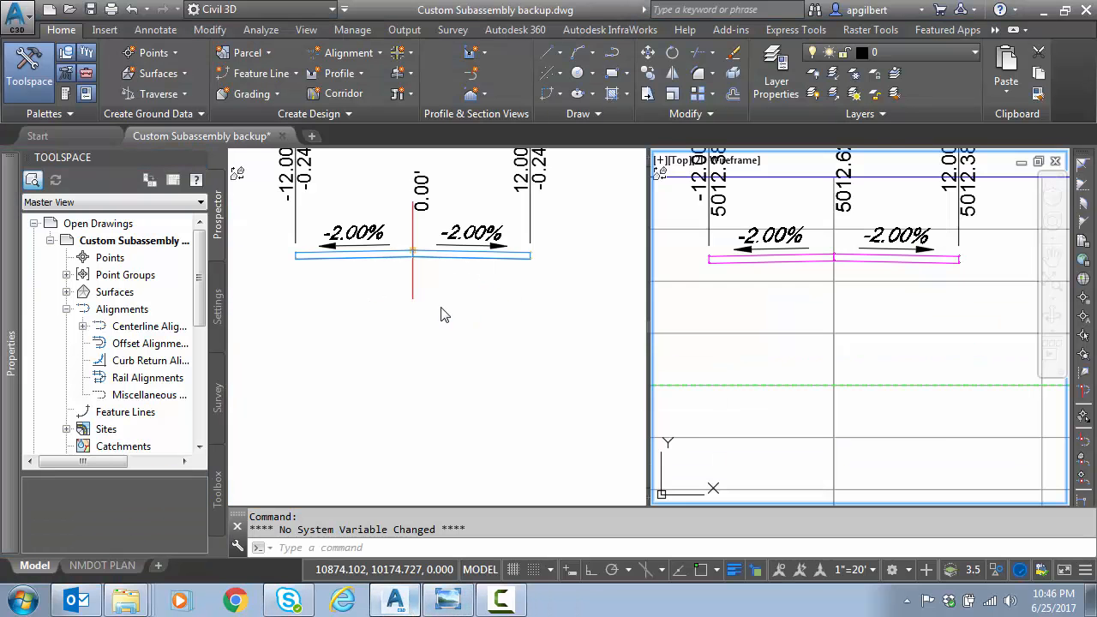
{"action": "left_click", "coordinate": [441, 309]}
{"action": "scroll", "coordinate": [443, 305], "scroll_direction": "down", "scroll_amount": 2}
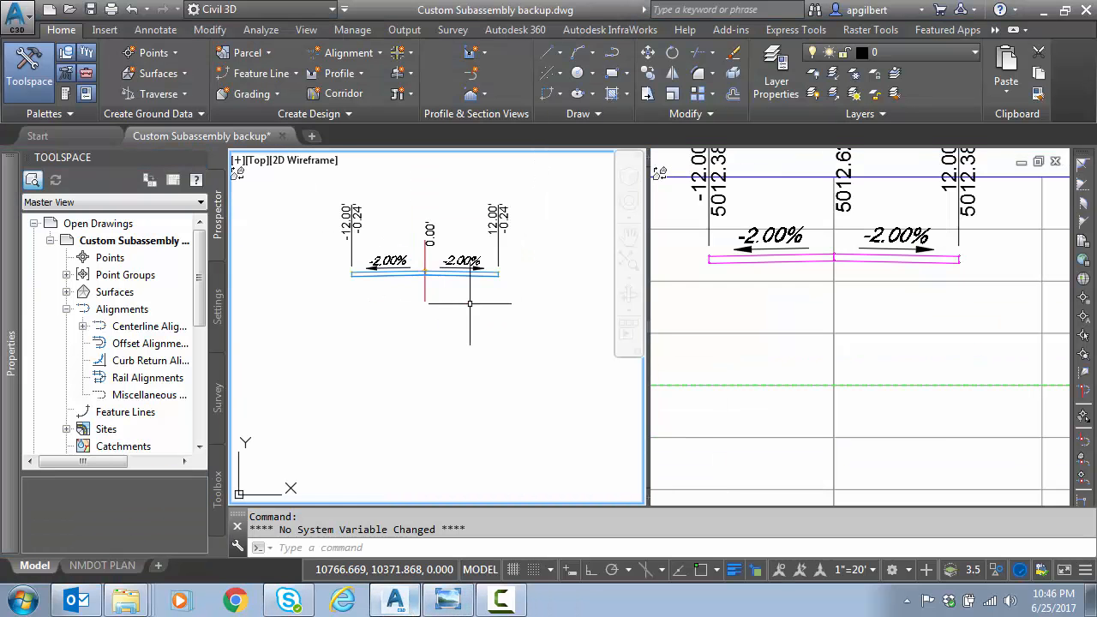
{"action": "left_click", "coordinate": [777, 306]}
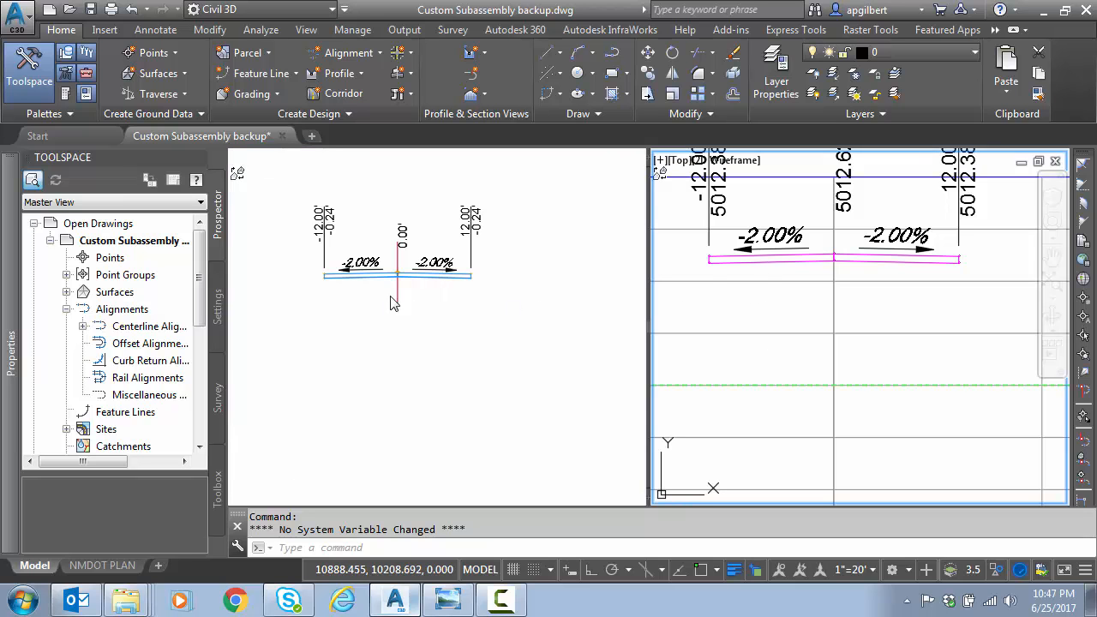
{"action": "left_click", "coordinate": [795, 297]}
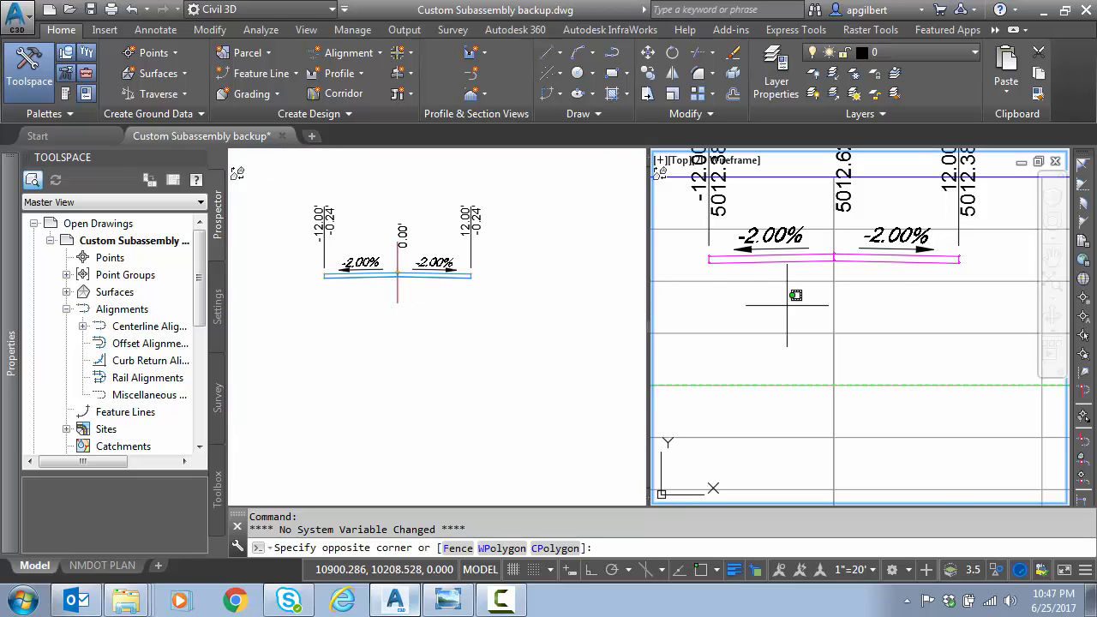
{"action": "scroll", "coordinate": [787, 303], "scroll_direction": "down", "scroll_amount": 2}
{"action": "key", "text": "Escape"}
{"action": "scroll", "coordinate": [771, 348], "scroll_direction": "up", "scroll_amount": 5}
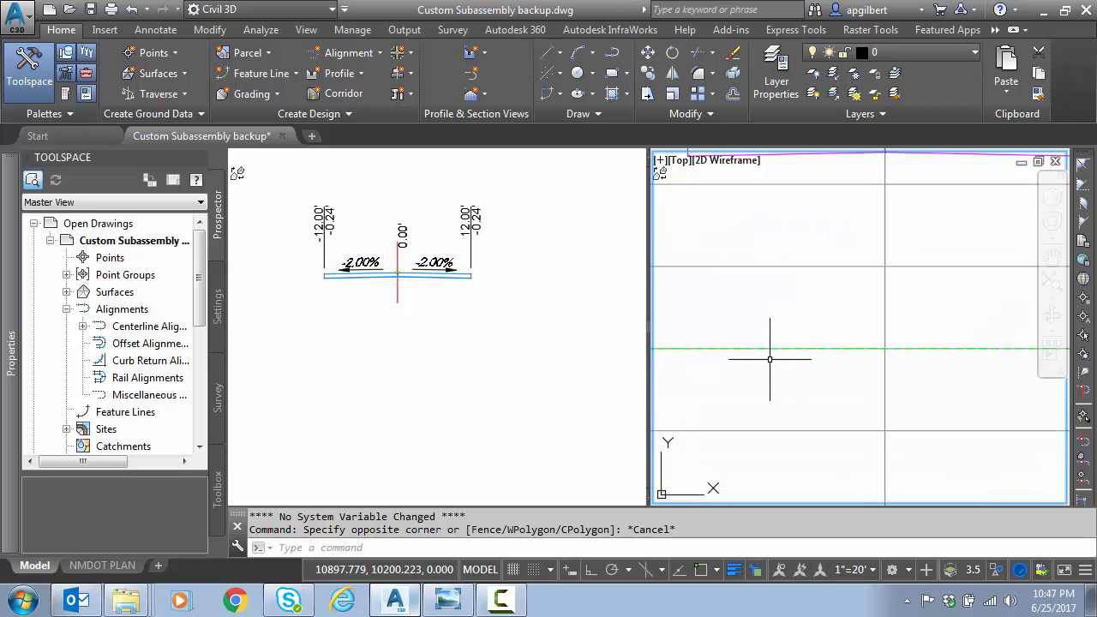
{"action": "scroll", "coordinate": [855, 349], "scroll_direction": "down", "scroll_amount": 4}
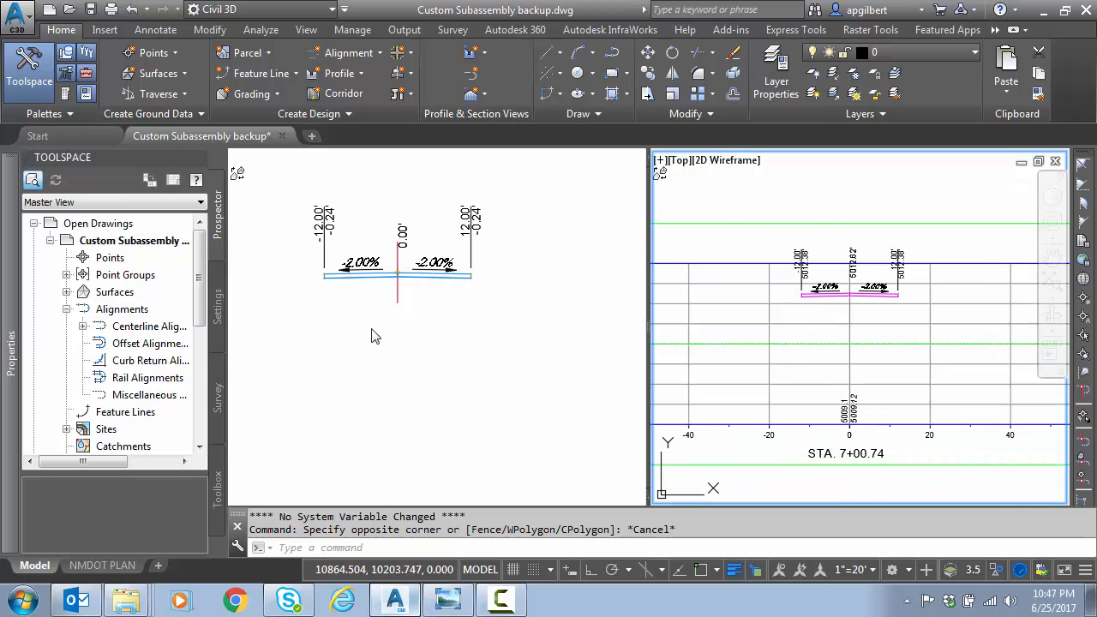
Import solve2.pkt from the Desktop into the Custom tool palette.
{"action": "left_click", "coordinate": [66, 93]}
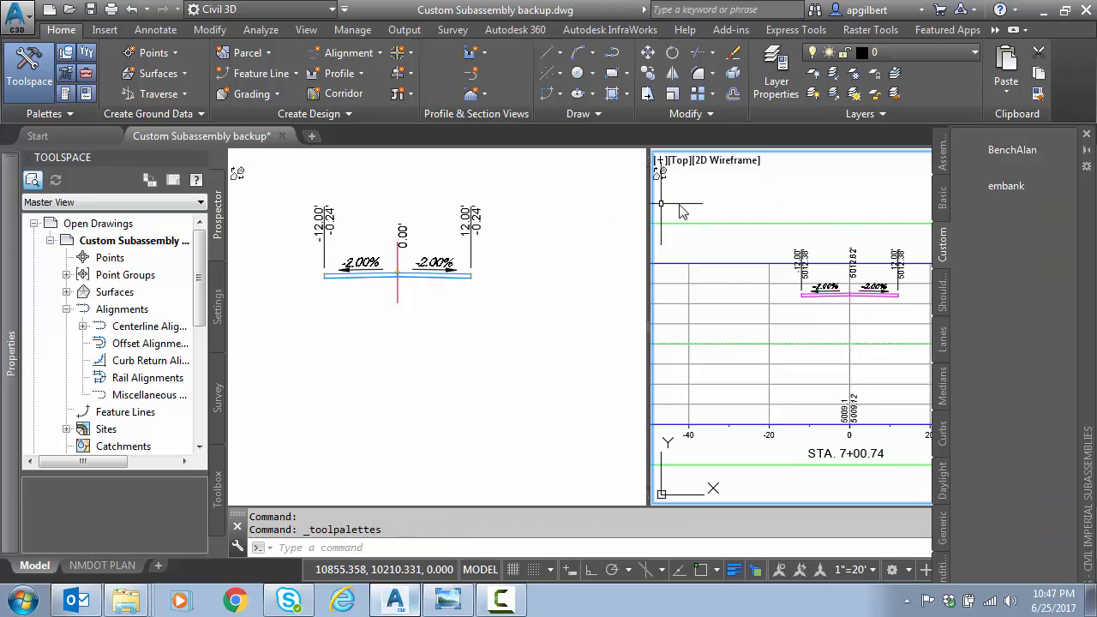
{"action": "right_click", "coordinate": [943, 249]}
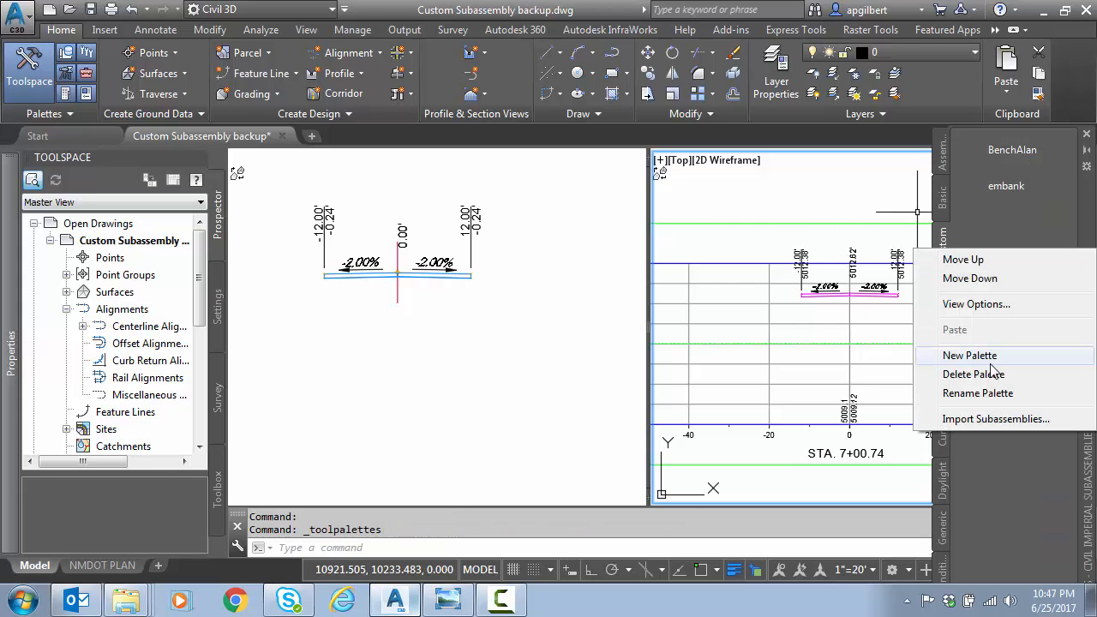
{"action": "left_click", "coordinate": [997, 420]}
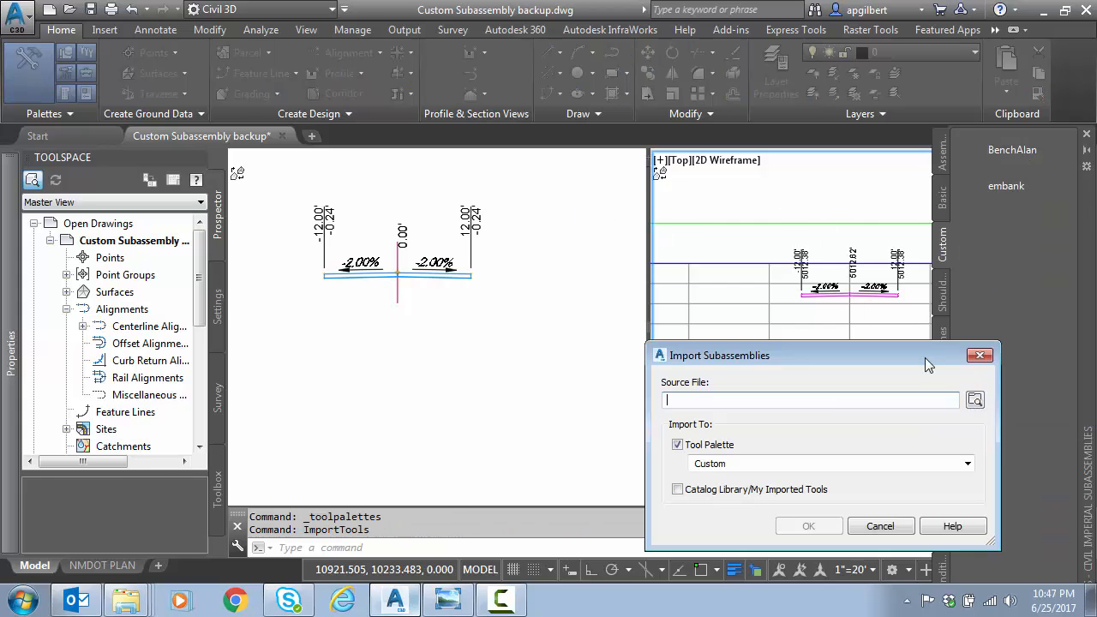
{"action": "left_click", "coordinate": [982, 401]}
{"action": "left_click", "coordinate": [790, 368]}
{"action": "key", "text": "Page_Down"}
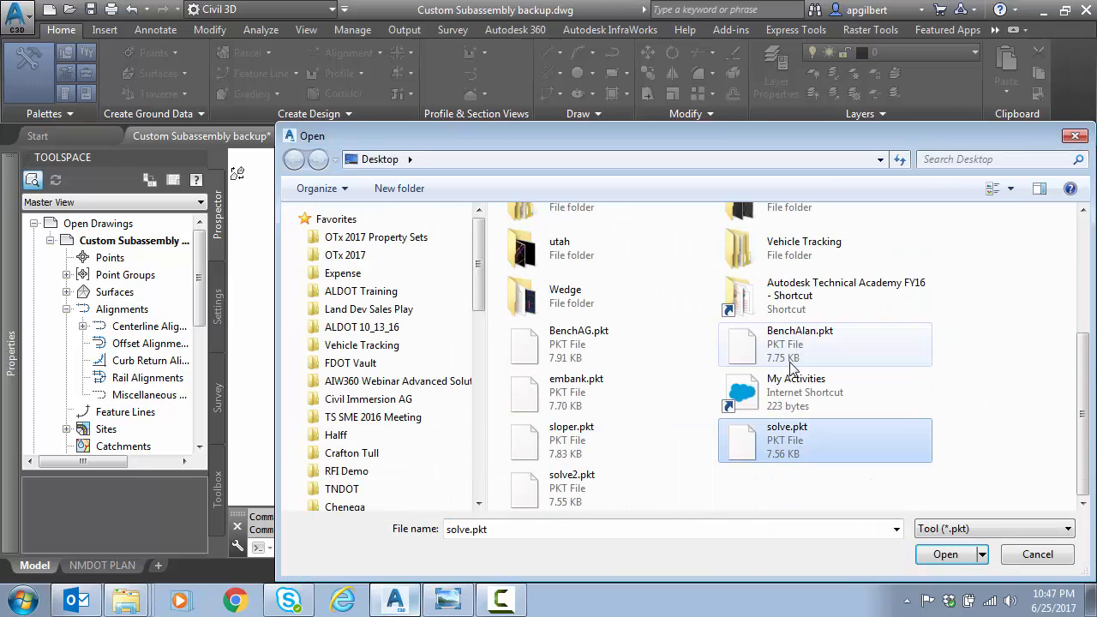
{"action": "left_click", "coordinate": [566, 485]}
{"action": "left_click", "coordinate": [945, 555]}
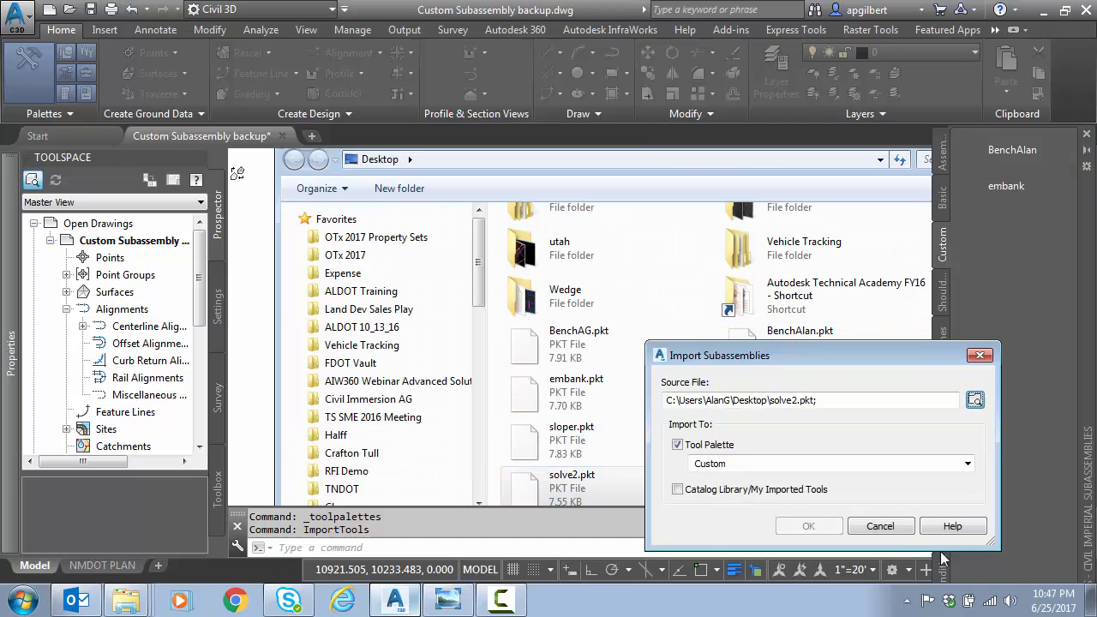
{"action": "left_click", "coordinate": [808, 526]}
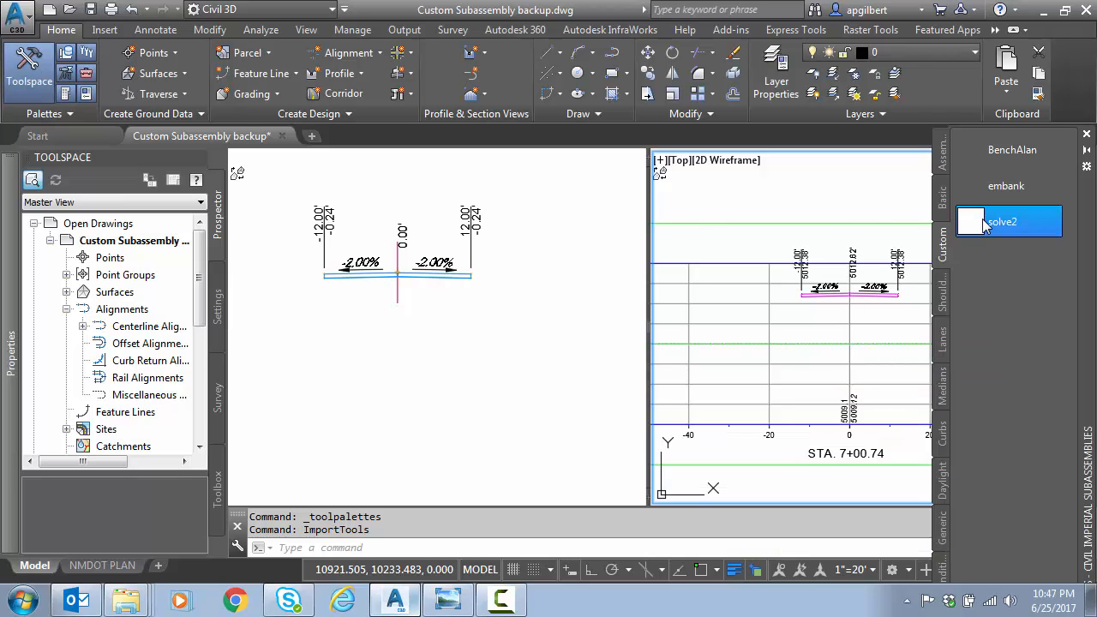
Attach the solve2 subassembly to the outer top marker point of the assembly's right lane and end the command.
{"action": "right_click", "coordinate": [1010, 220]}
{"action": "left_click", "coordinate": [934, 365]}
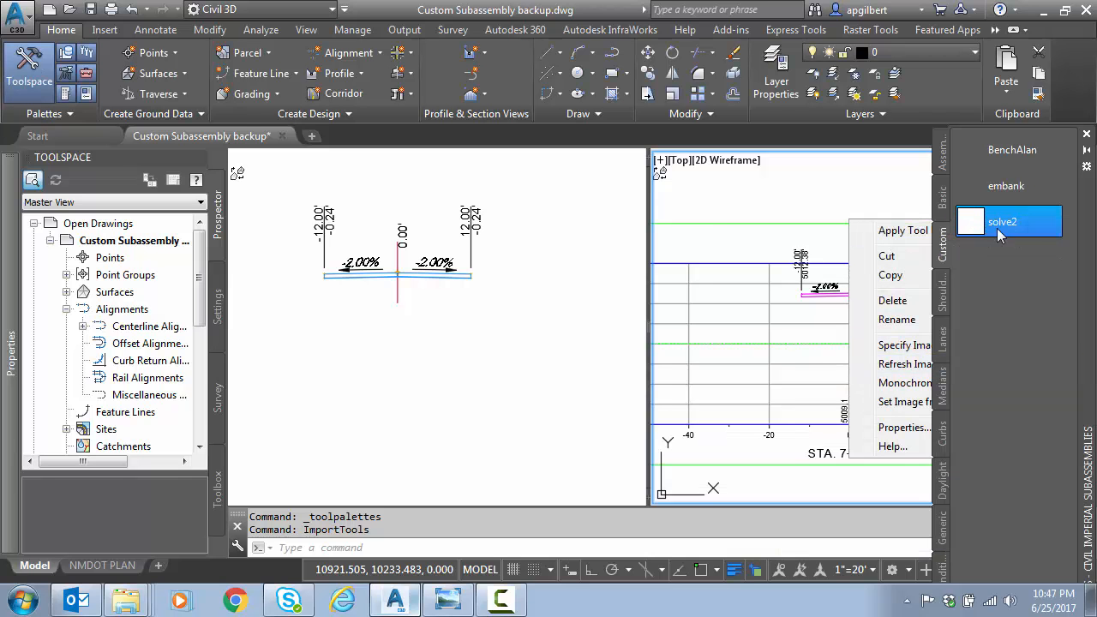
{"action": "left_click", "coordinate": [1001, 223]}
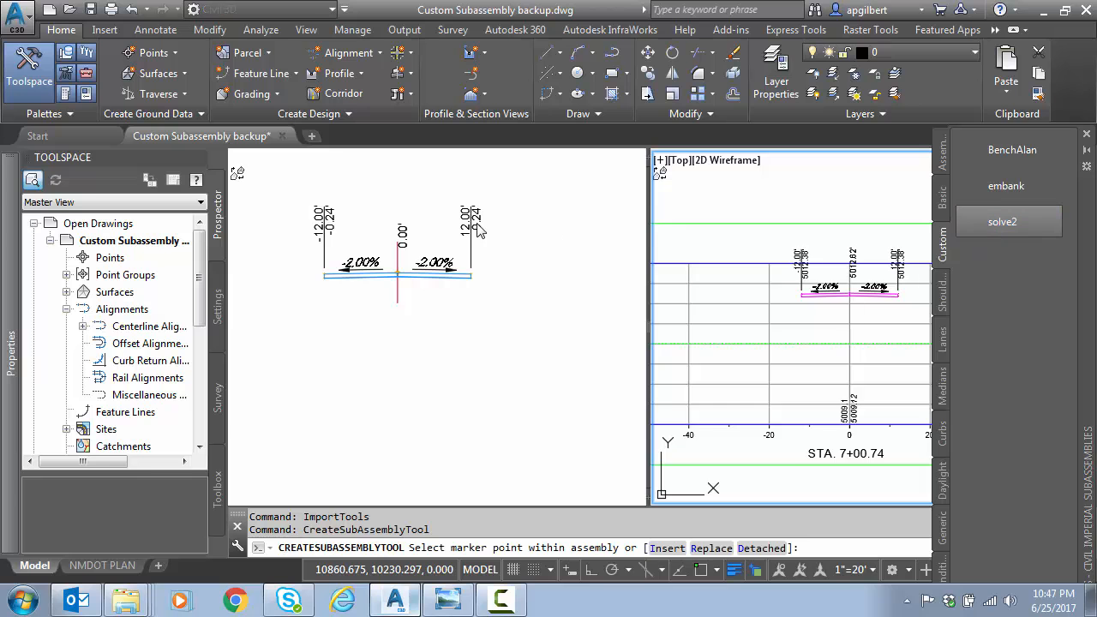
{"action": "scroll", "coordinate": [458, 289], "scroll_direction": "up", "scroll_amount": 7}
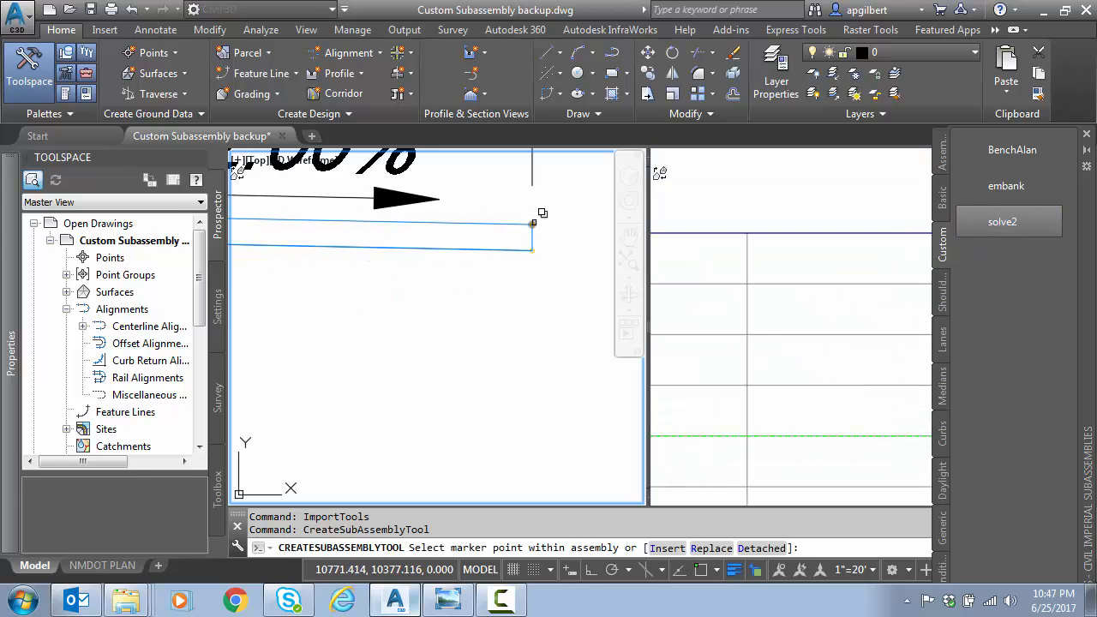
{"action": "left_click", "coordinate": [535, 225]}
{"action": "key", "text": "Down"}
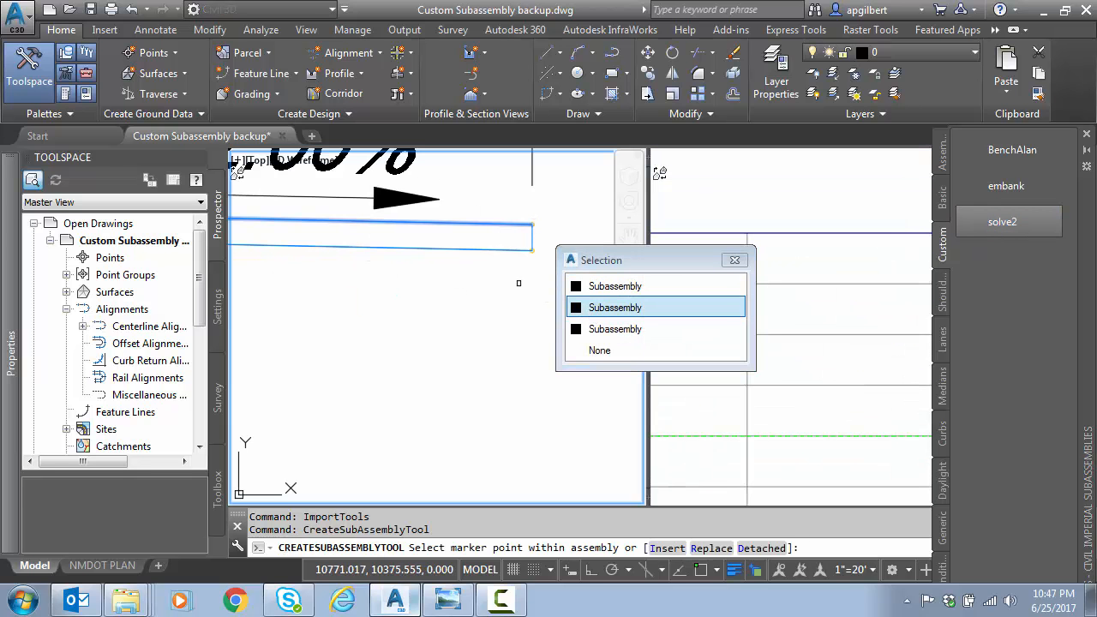
{"action": "left_click", "coordinate": [598, 287]}
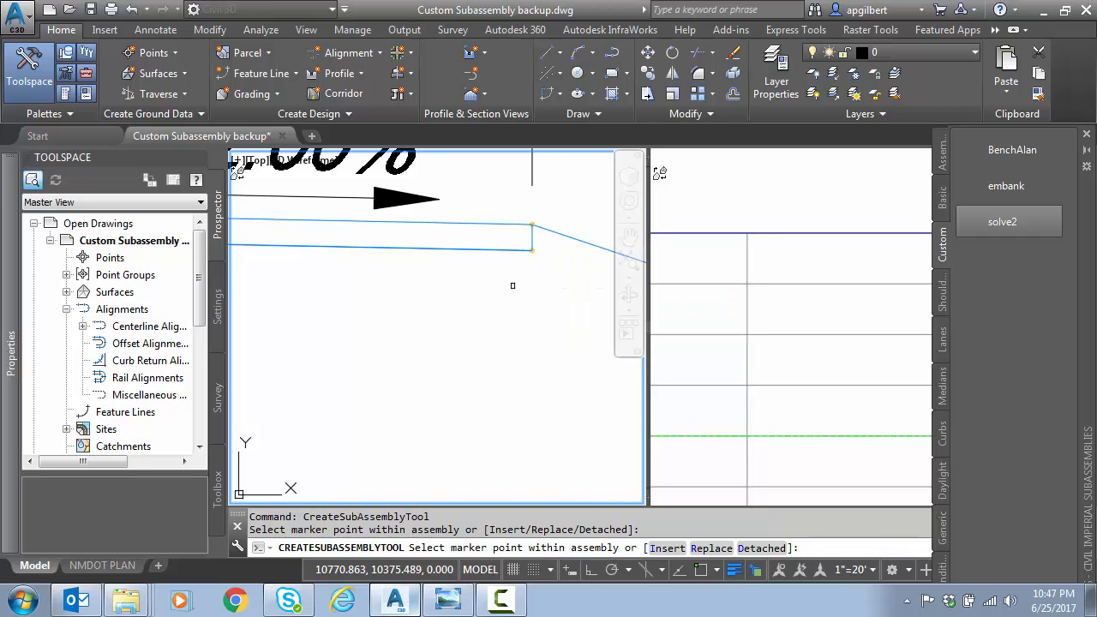
{"action": "scroll", "coordinate": [512, 286], "scroll_direction": "down", "scroll_amount": 5}
{"action": "key", "text": "Escape"}
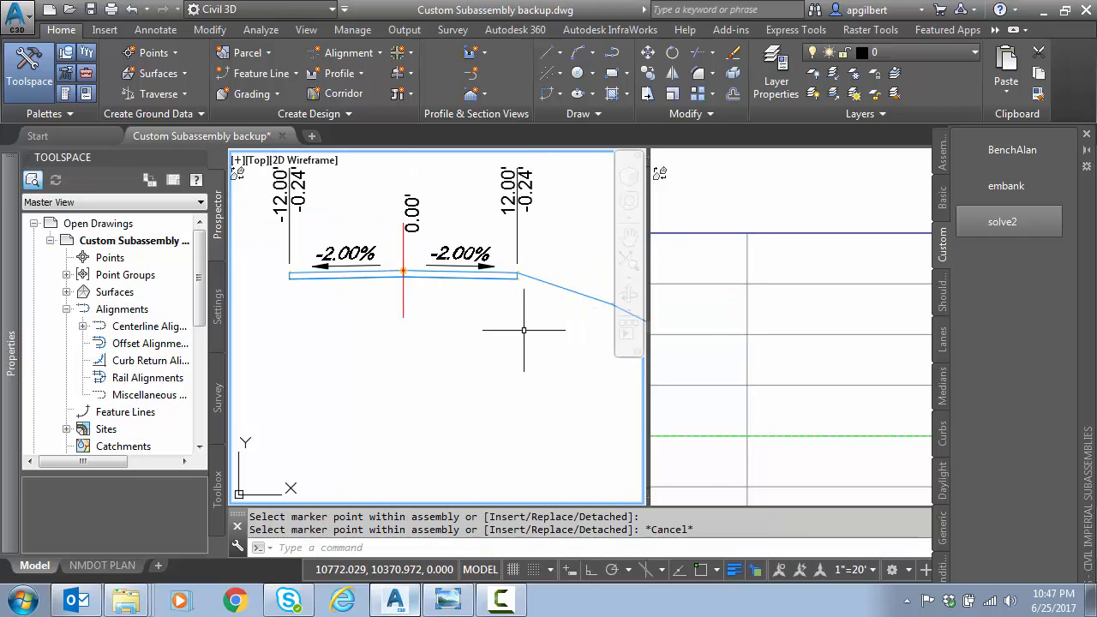
Examine the whole assembly with the attached subassembly and the right side of the section view.
{"action": "scroll", "coordinate": [765, 339], "scroll_direction": "down", "scroll_amount": 4}
{"action": "left_click", "coordinate": [762, 336]}
{"action": "scroll", "coordinate": [764, 340], "scroll_direction": "down", "scroll_amount": 4}
{"action": "middle_click_drag", "start_coordinate": [816, 384], "coordinate": [710, 388]}
{"action": "scroll", "coordinate": [835, 364], "scroll_direction": "up", "scroll_amount": 2}
{"action": "middle_click_drag", "start_coordinate": [873, 380], "coordinate": [757, 380]}
{"action": "left_click", "coordinate": [535, 371]}
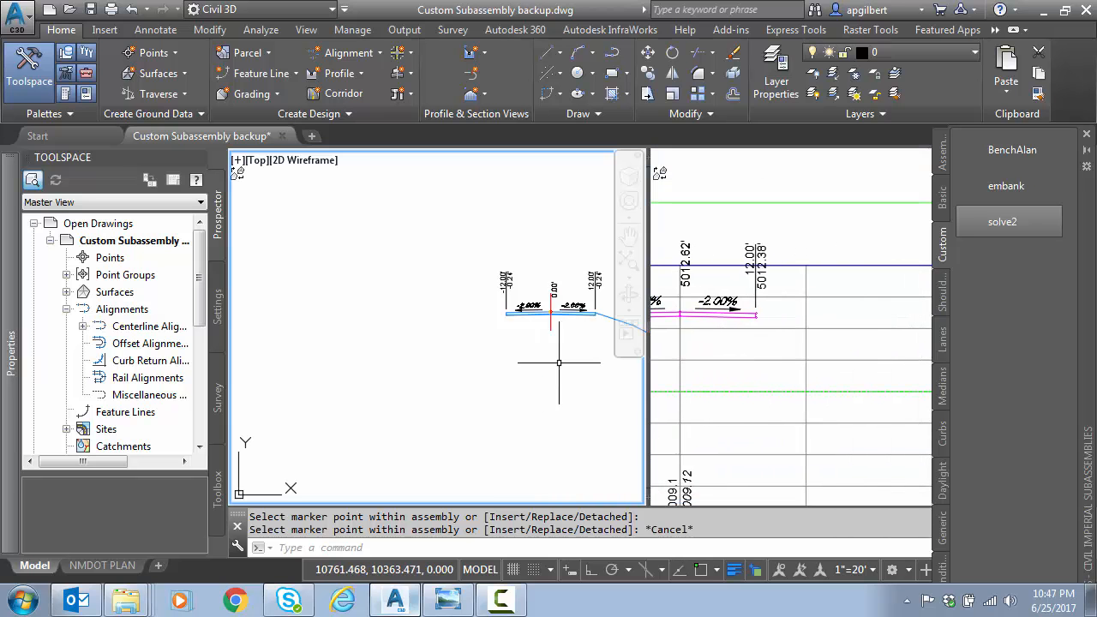
{"action": "middle_click_drag", "start_coordinate": [559, 363], "coordinate": [392, 355]}
Map the EG surface target of solve2 in corridor test to surface 5000, rebuild the corridor and dismiss the event list.
{"action": "left_click_drag", "start_coordinate": [205, 288], "coordinate": [204, 360]}
{"action": "right_click", "coordinate": [129, 342]}
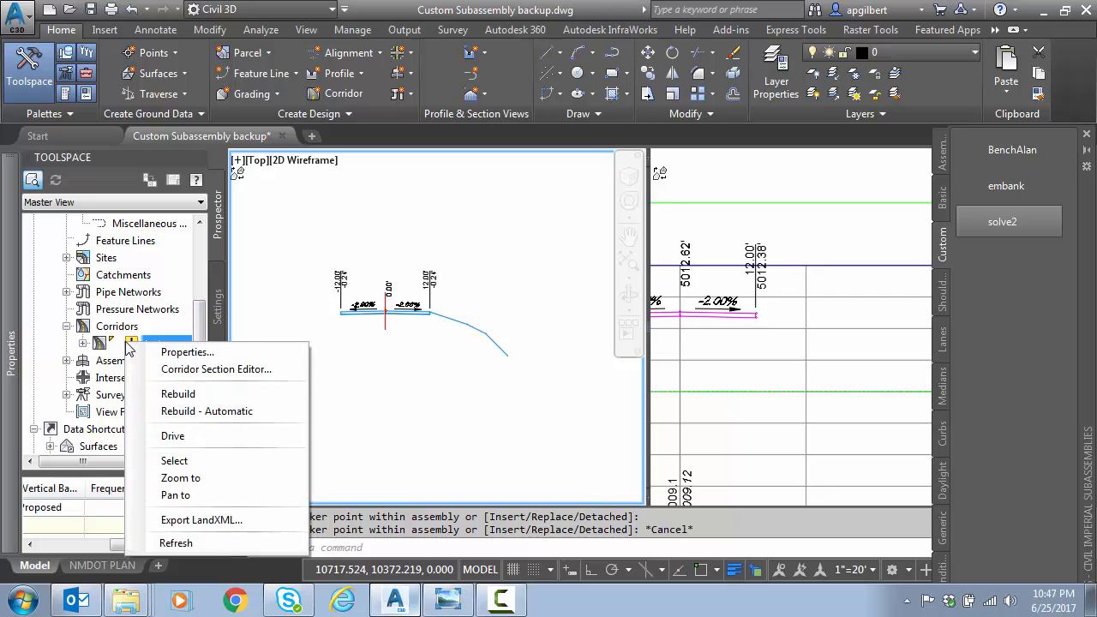
{"action": "left_click", "coordinate": [187, 352]}
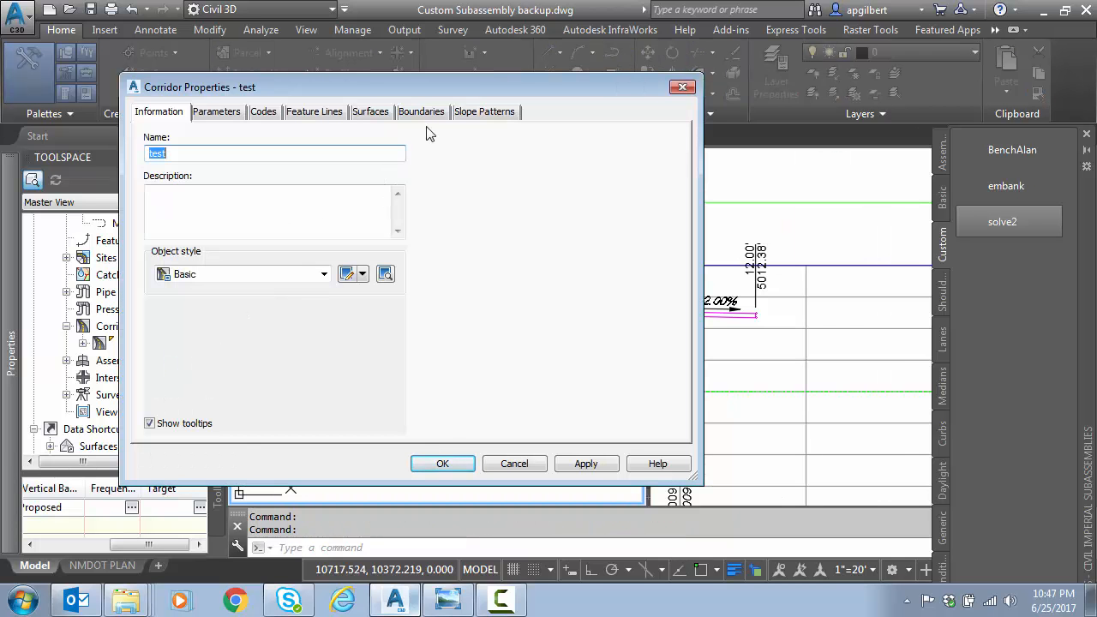
{"action": "left_click", "coordinate": [375, 118]}
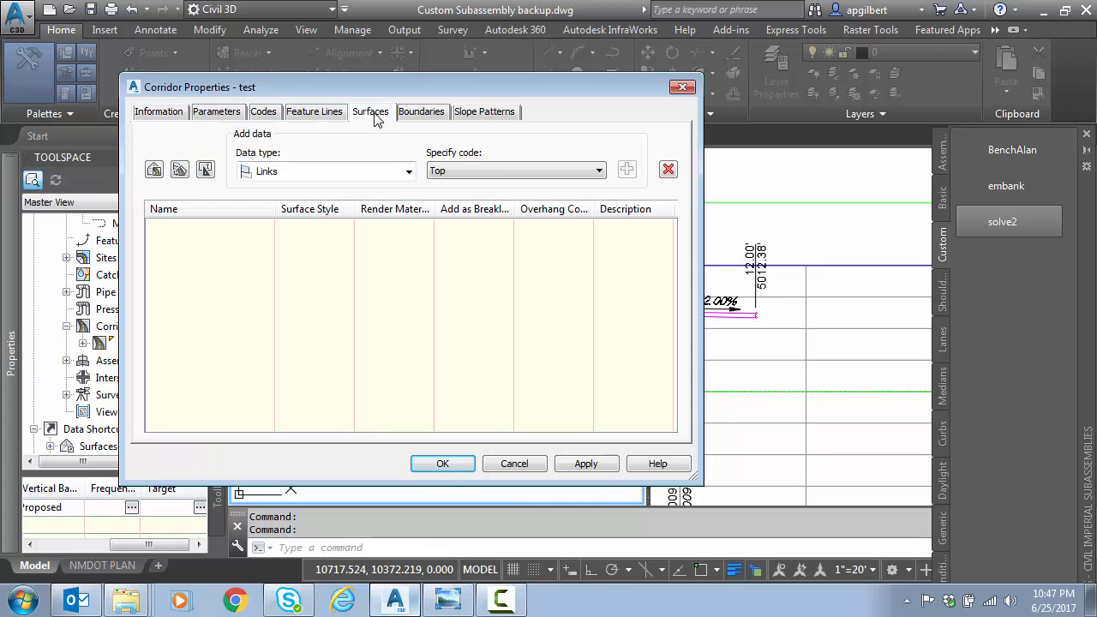
{"action": "left_click", "coordinate": [216, 111]}
{"action": "left_click", "coordinate": [588, 144]}
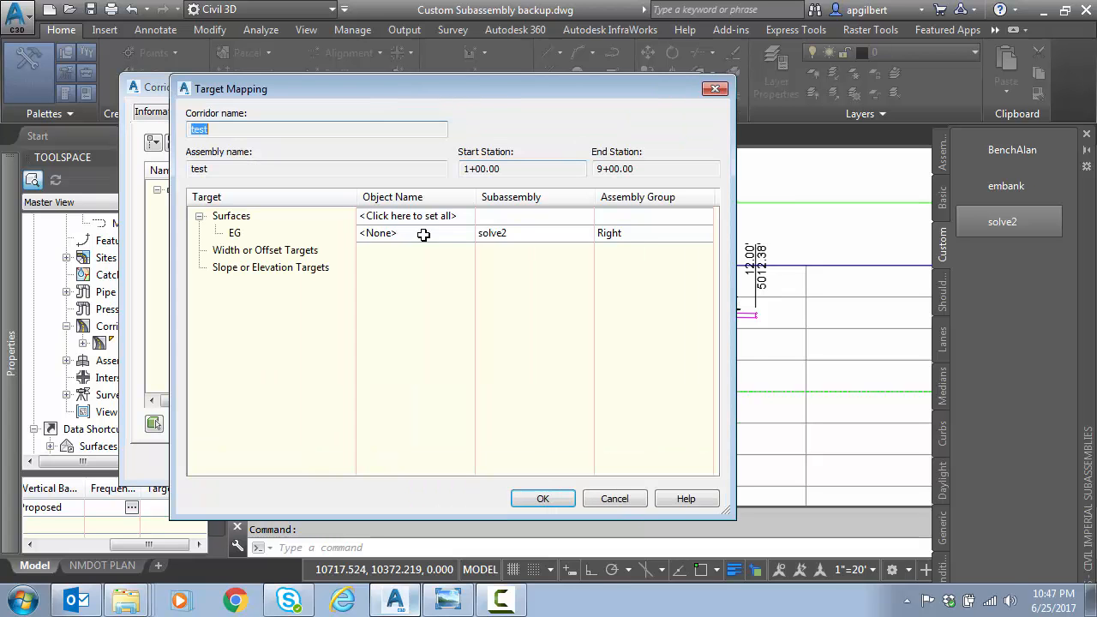
{"action": "left_click", "coordinate": [407, 235]}
{"action": "double_click", "coordinate": [677, 400]}
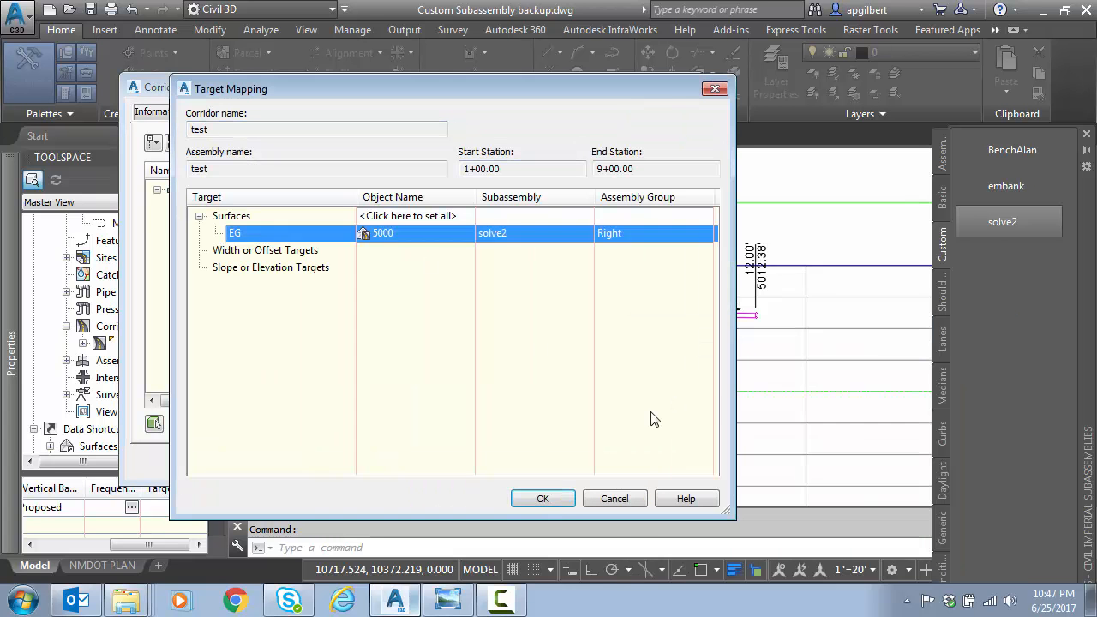
{"action": "left_click", "coordinate": [548, 504]}
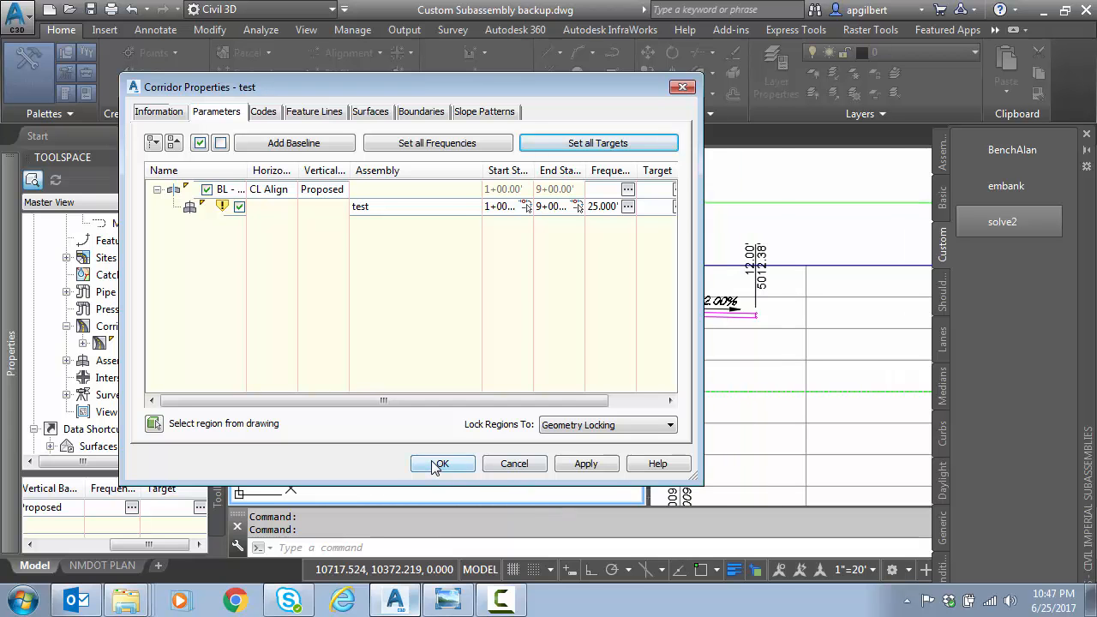
{"action": "left_click", "coordinate": [439, 464]}
{"action": "left_click", "coordinate": [471, 261]}
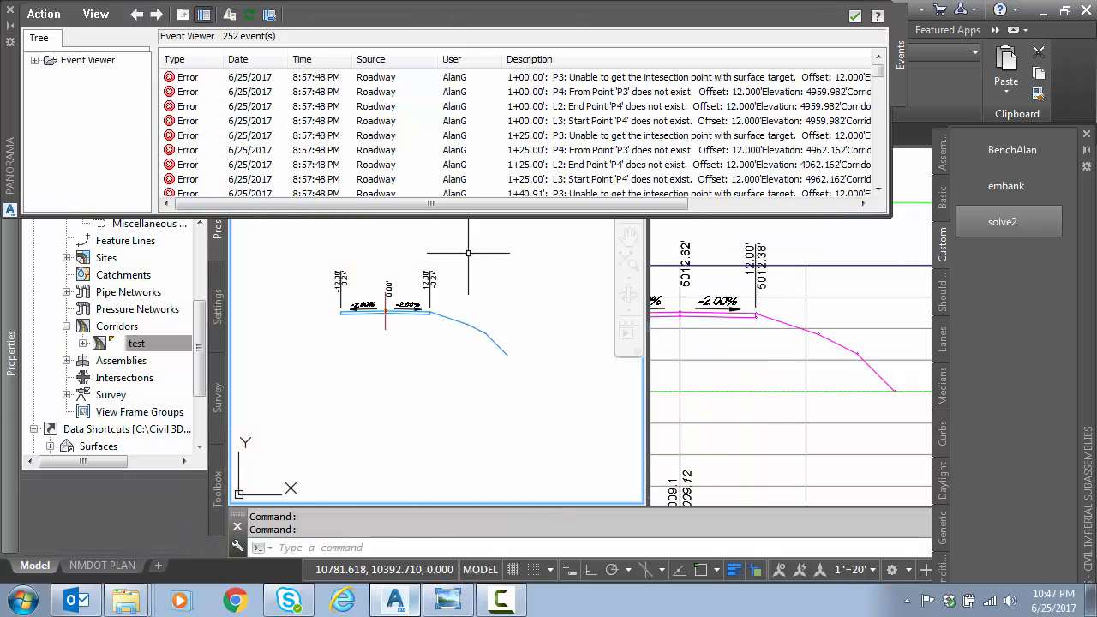
{"action": "left_click", "coordinate": [855, 16]}
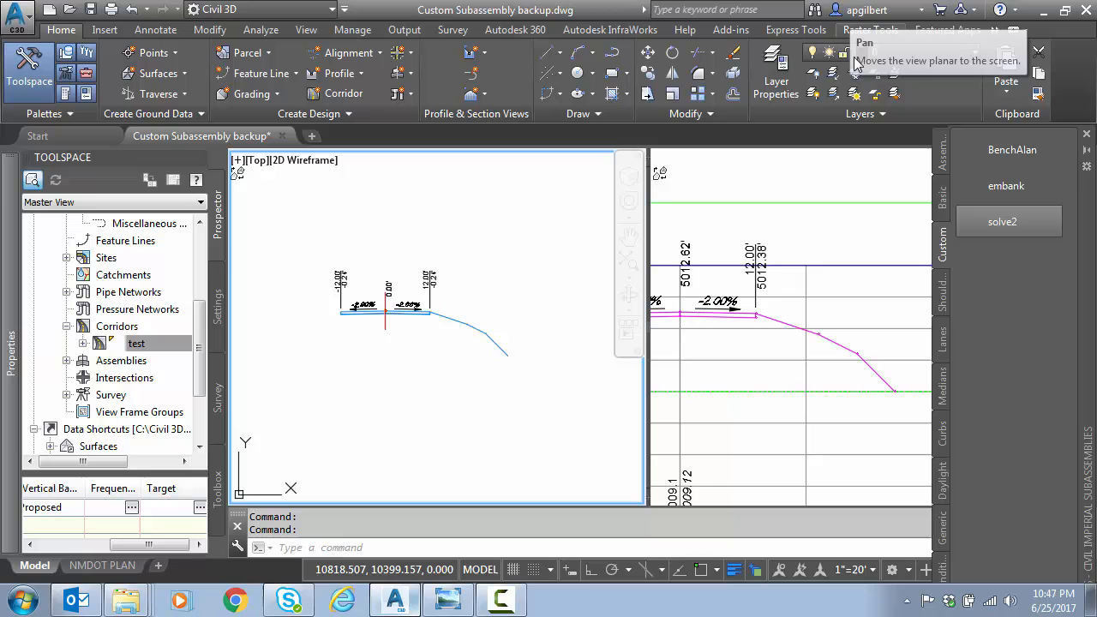
Move the sample line up along the alignment in plan to about station 8+19.76.
{"action": "left_click", "coordinate": [724, 381]}
{"action": "middle_click_drag", "start_coordinate": [800, 385], "coordinate": [733, 369]}
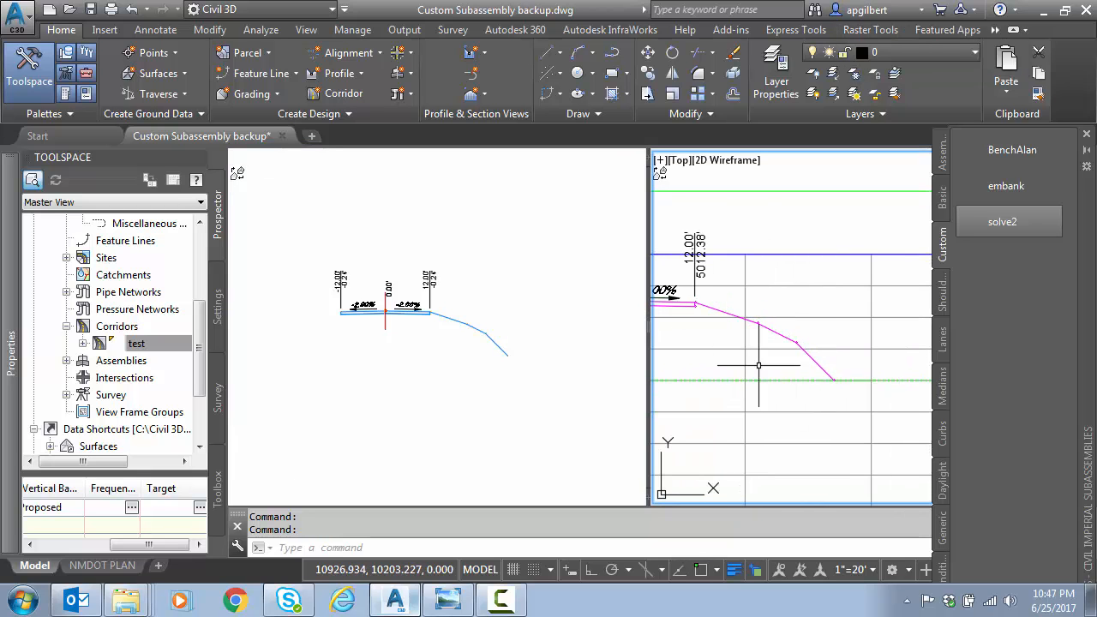
{"action": "left_click", "coordinate": [331, 337]}
{"action": "scroll", "coordinate": [339, 338], "scroll_direction": "down", "scroll_amount": 5}
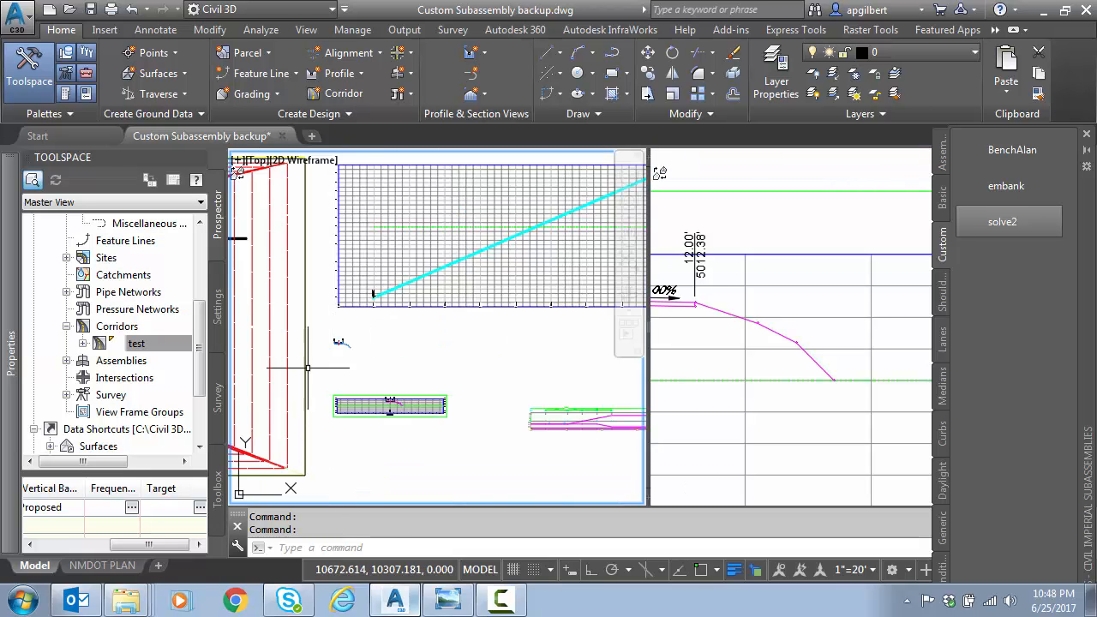
{"action": "middle_click_drag", "start_coordinate": [314, 362], "coordinate": [458, 374]}
{"action": "middle_click_drag", "start_coordinate": [346, 285], "coordinate": [407, 380]}
{"action": "scroll", "coordinate": [400, 371], "scroll_direction": "up", "scroll_amount": 2}
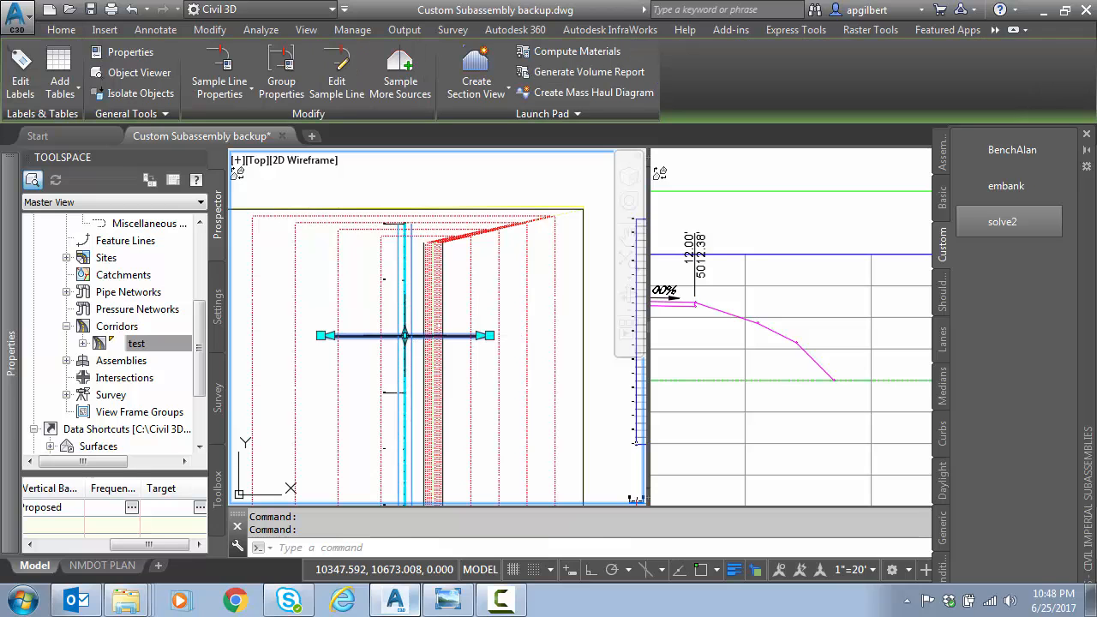
{"action": "left_click", "coordinate": [404, 335]}
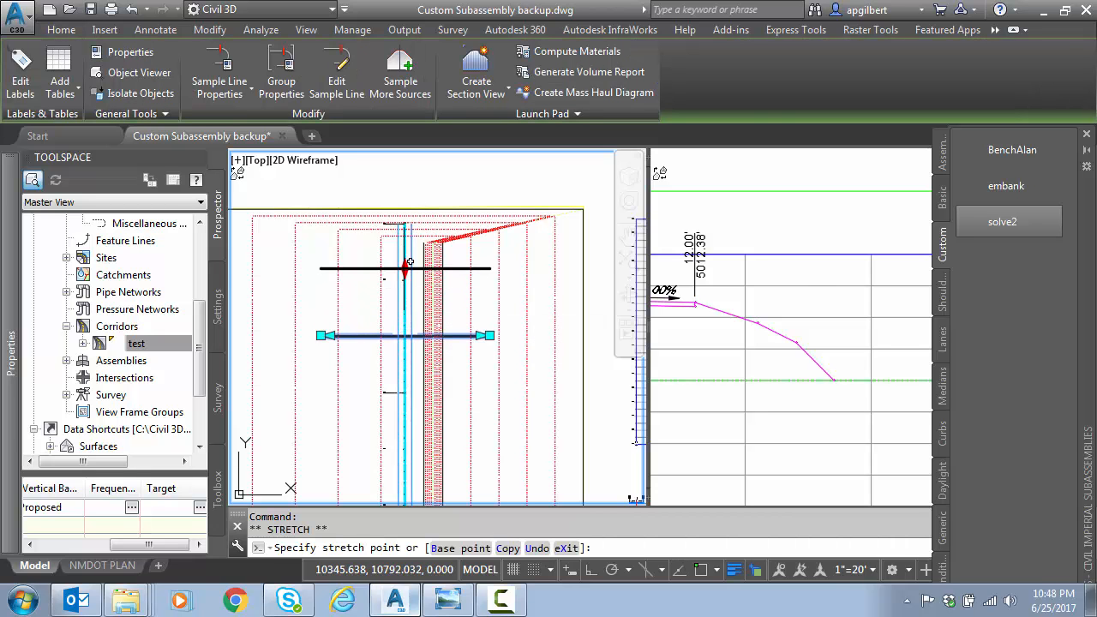
{"action": "left_click", "coordinate": [406, 269]}
Examine how the variable-width 2:1 slope and the final slope daylight in the section view at the moved sample line.
{"action": "left_click", "coordinate": [730, 383]}
{"action": "scroll", "coordinate": [728, 382], "scroll_direction": "down", "scroll_amount": 2}
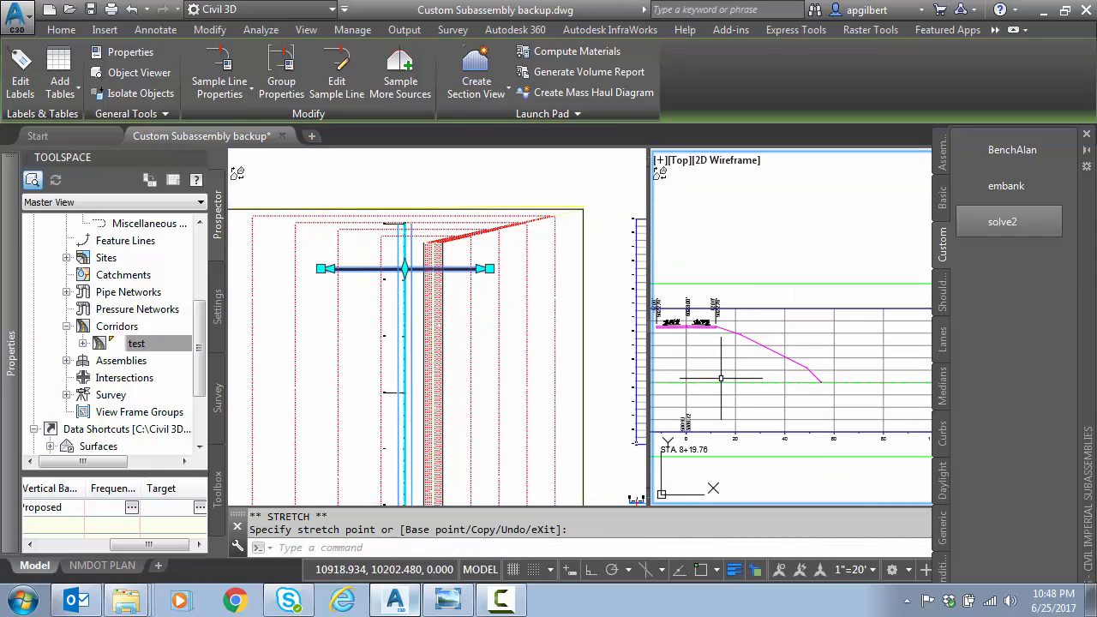
{"action": "scroll", "coordinate": [722, 379], "scroll_direction": "up", "scroll_amount": 1}
{"action": "scroll", "coordinate": [745, 360], "scroll_direction": "up", "scroll_amount": 1}
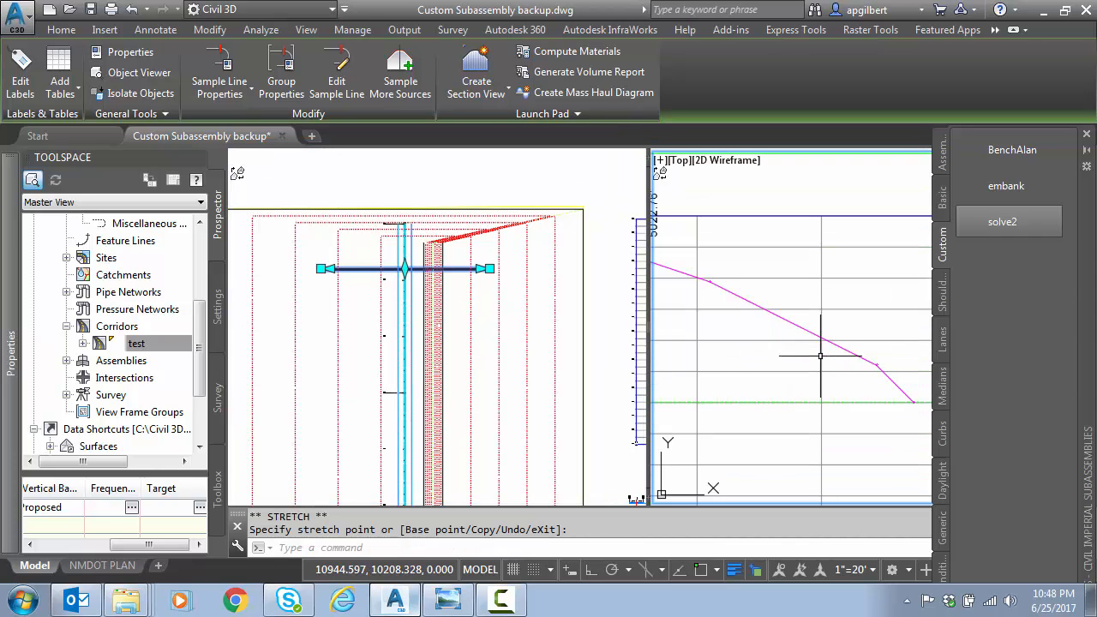
{"action": "left_click", "coordinate": [449, 341]}
{"action": "scroll", "coordinate": [736, 346], "scroll_direction": "down", "scroll_amount": 1}
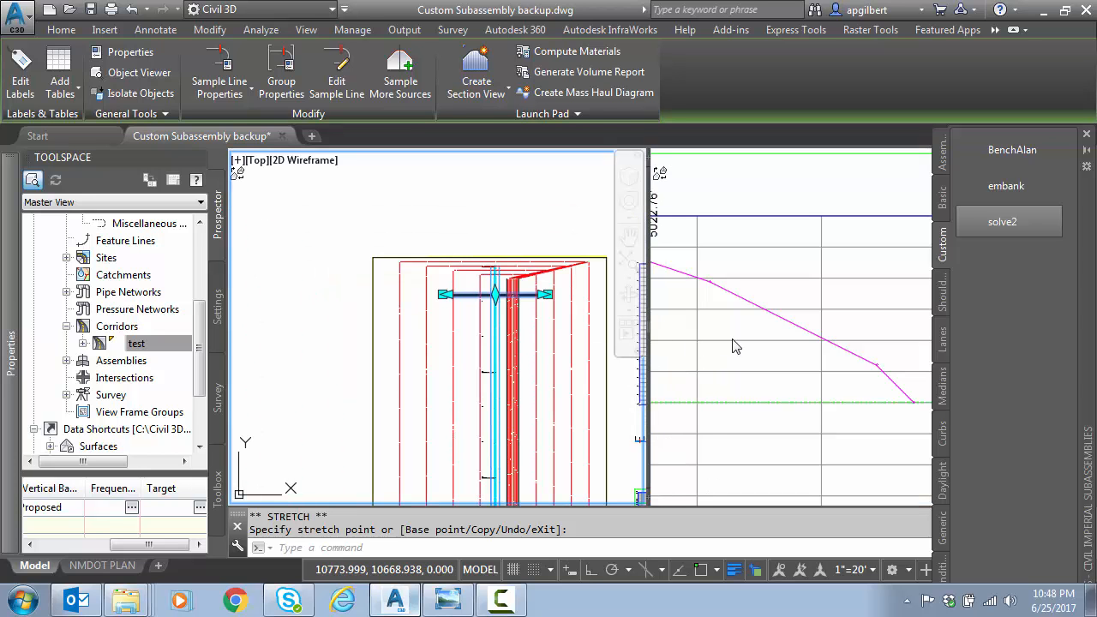
{"action": "left_click", "coordinate": [720, 338]}
{"action": "middle_click_drag", "start_coordinate": [768, 343], "coordinate": [812, 350]}
{"action": "left_click", "coordinate": [583, 357]}
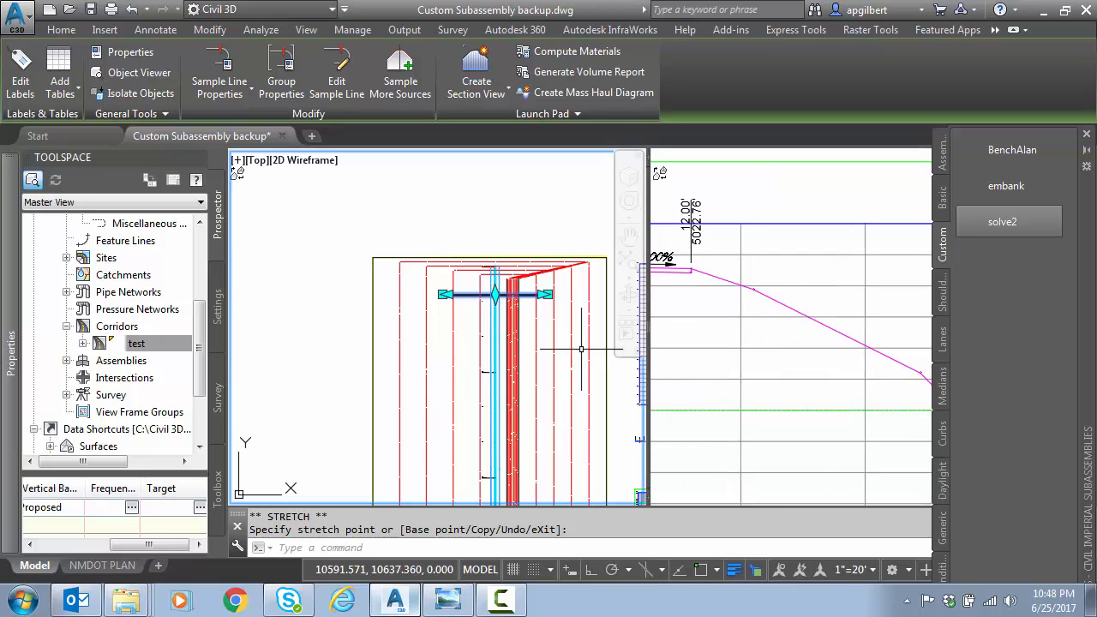